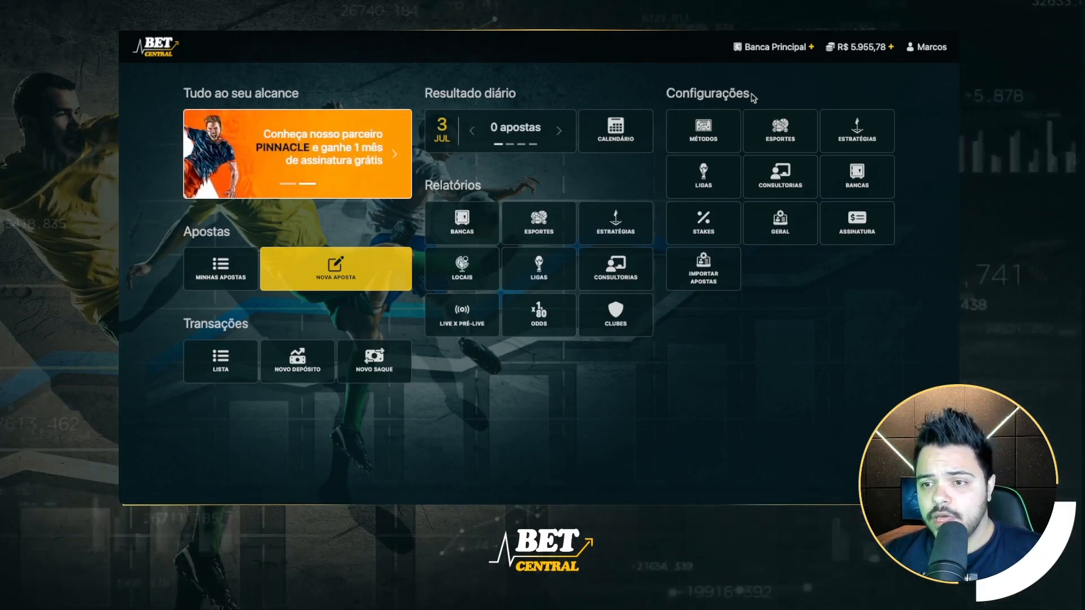
Add a new sport named "Volei" in the sports (Esportes) configuration and save it.
click(773, 128)
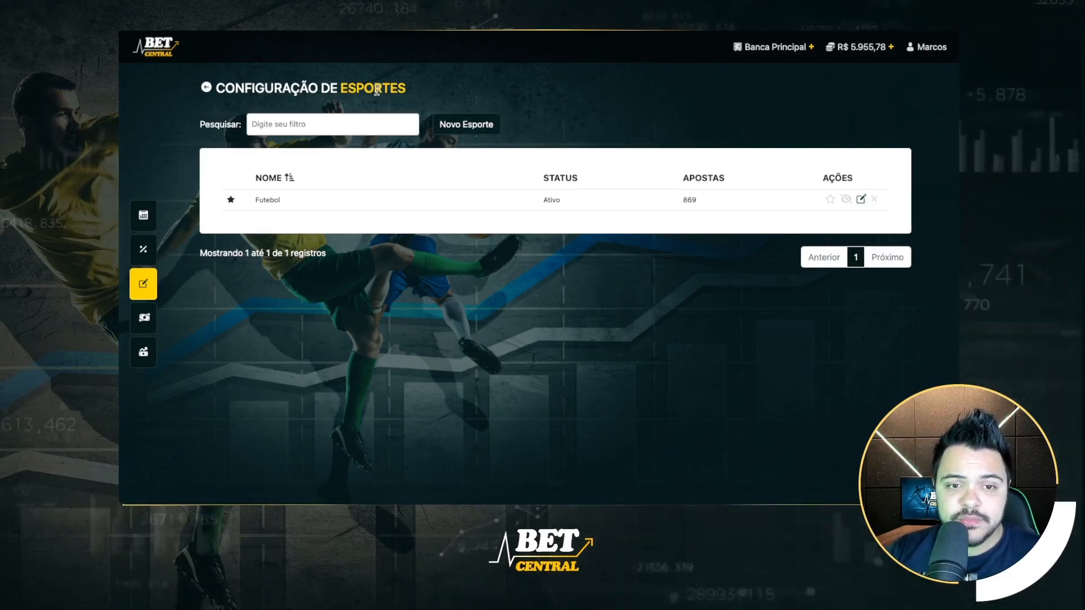
click(459, 124)
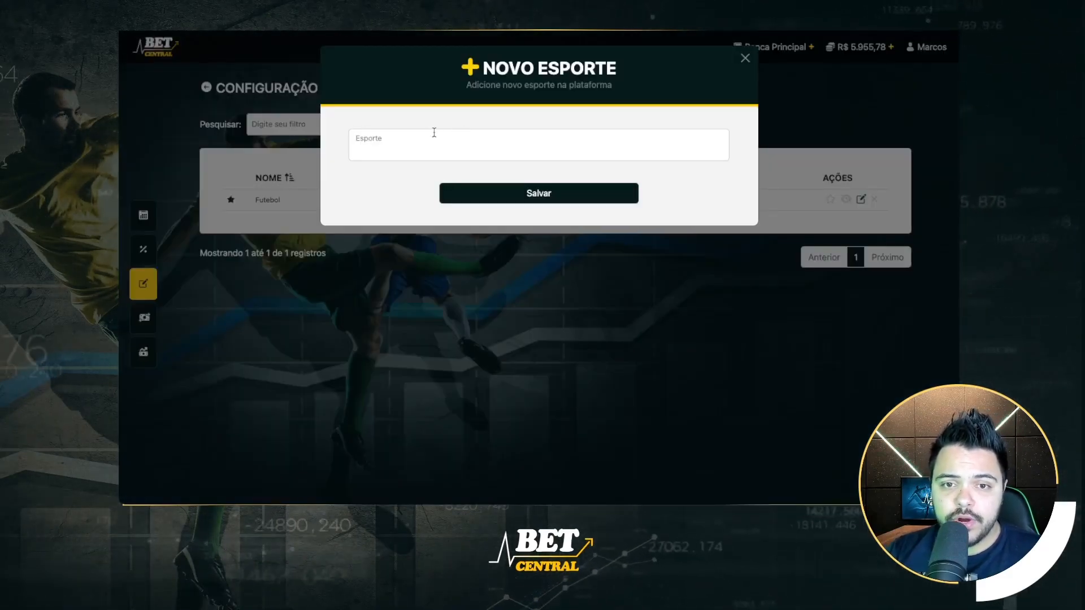
text(Volei)
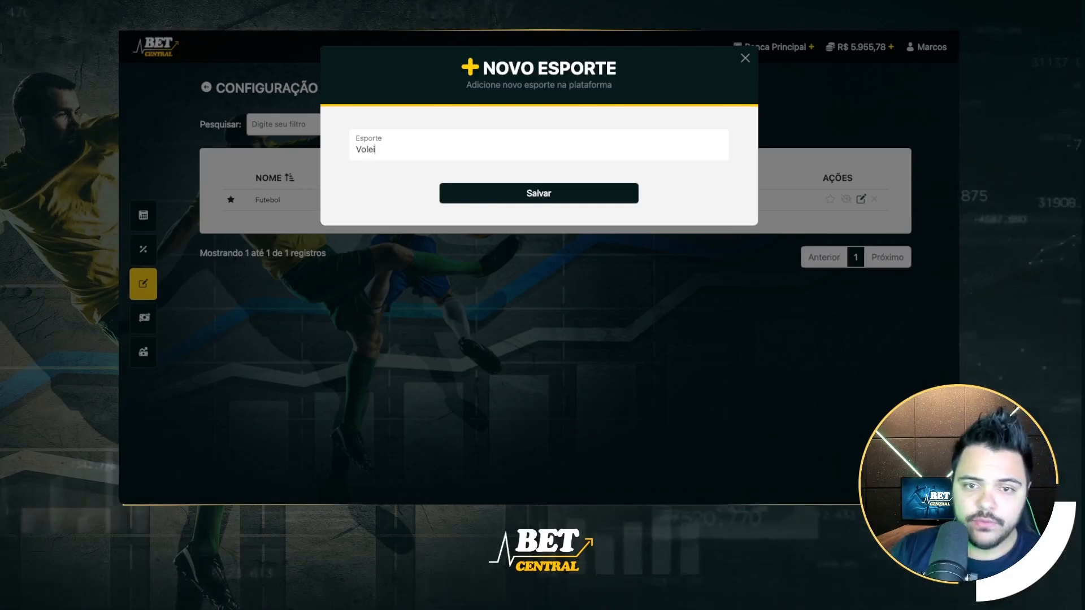
click(538, 193)
click(624, 259)
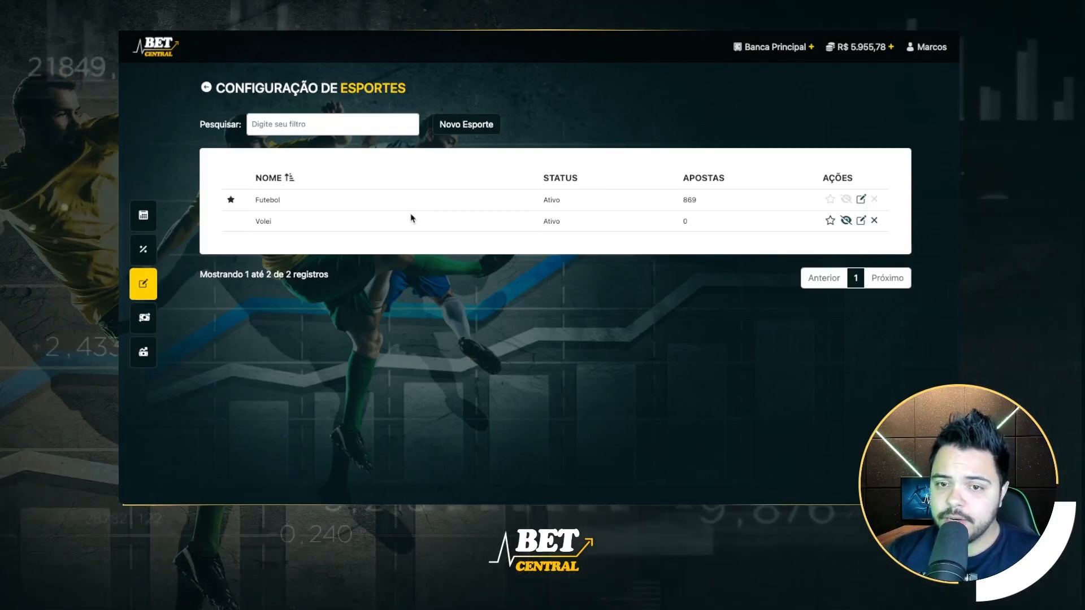
double_click(826, 179)
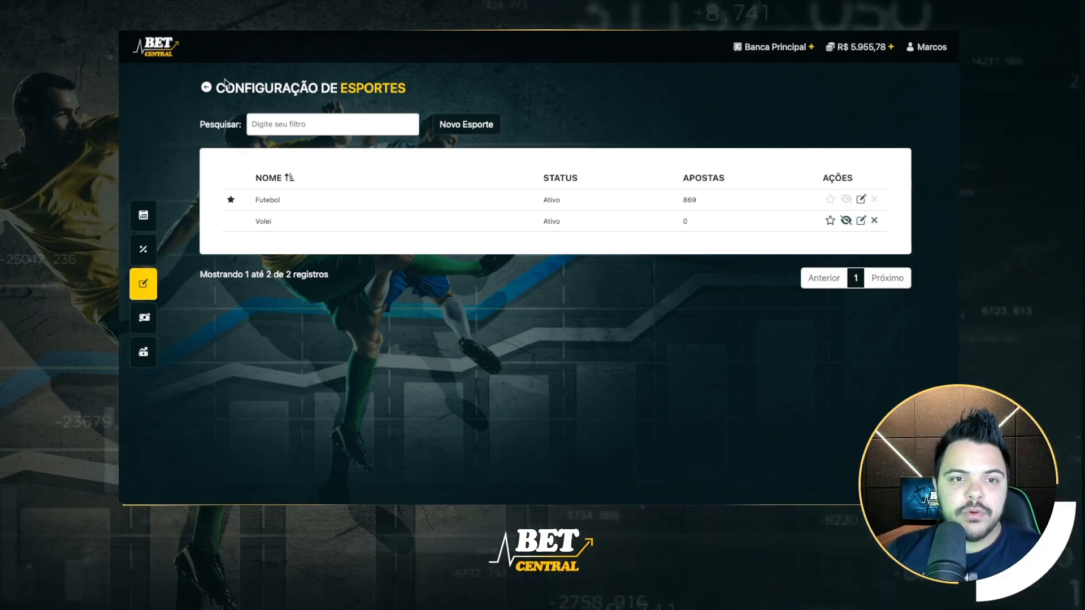
Examine the registered strategies across the pages of the Estratégias configuration, and view the fields of the new strategy form.
click(206, 88)
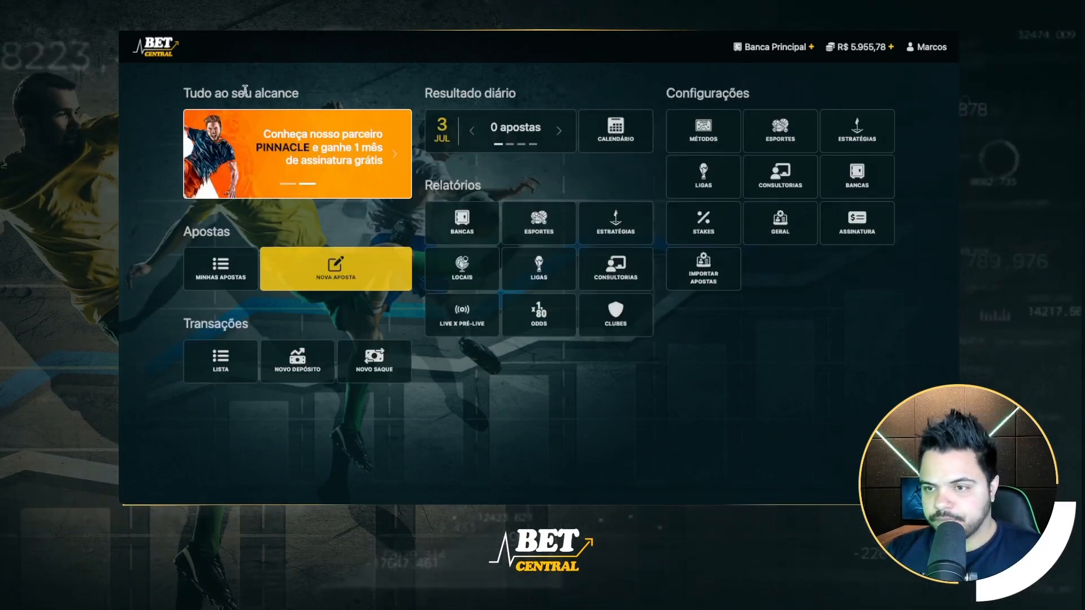
click(869, 139)
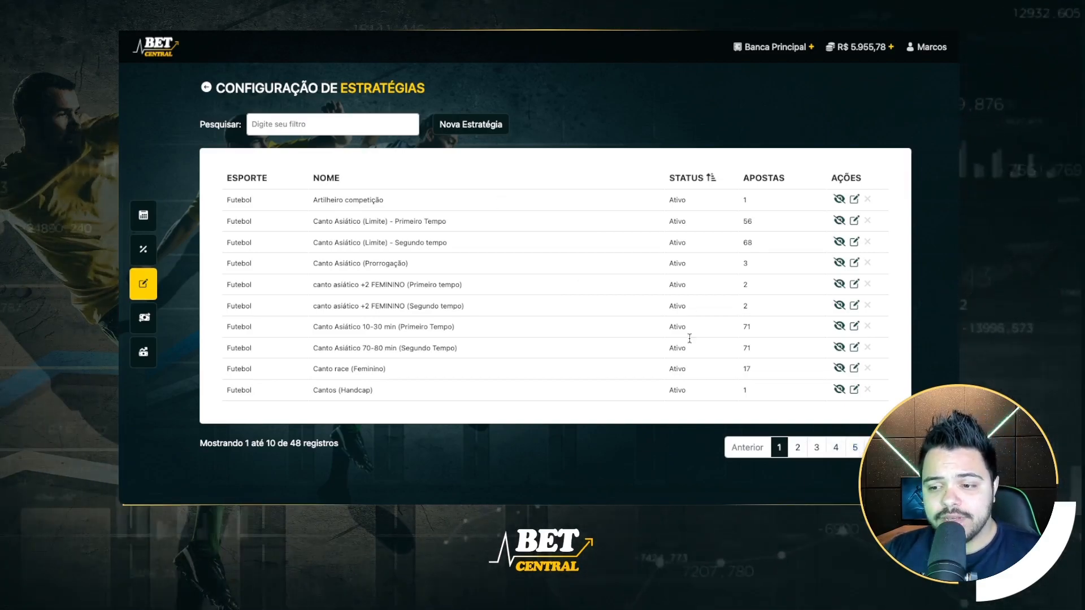
click(855, 447)
click(835, 447)
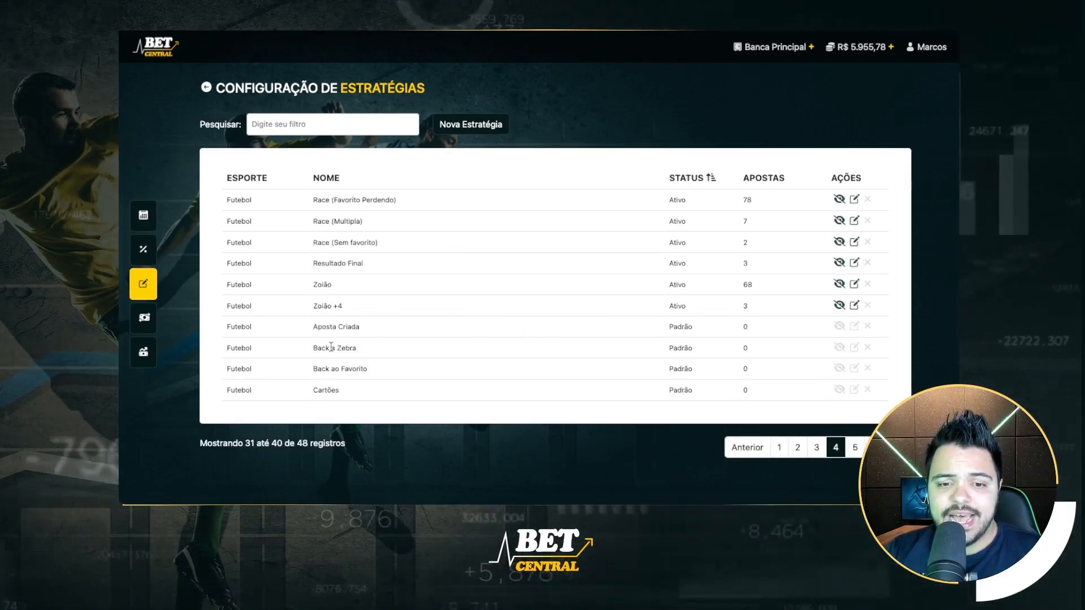
click(854, 450)
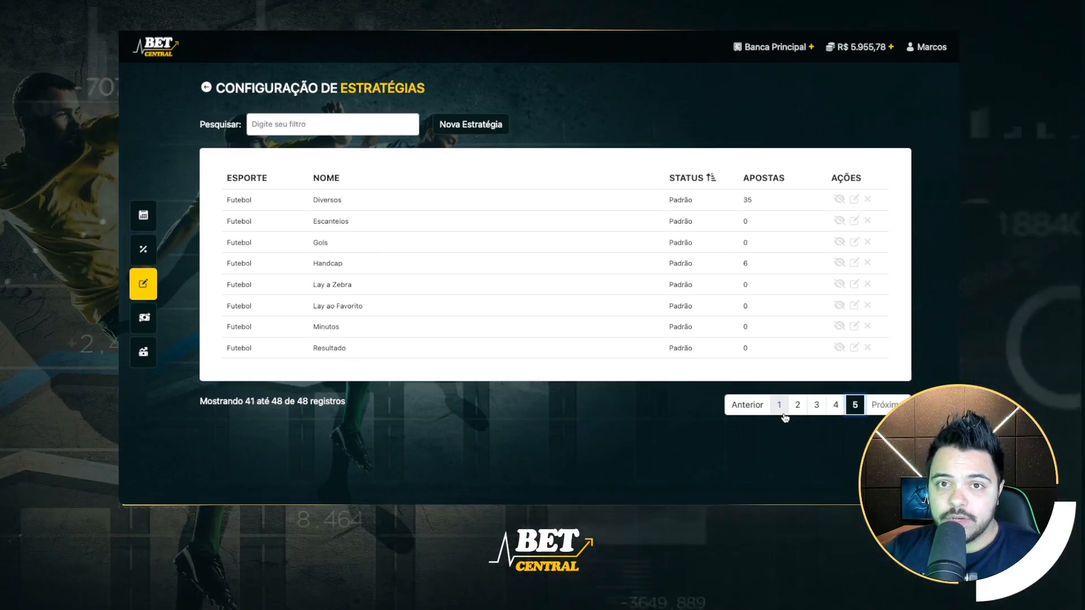
click(779, 406)
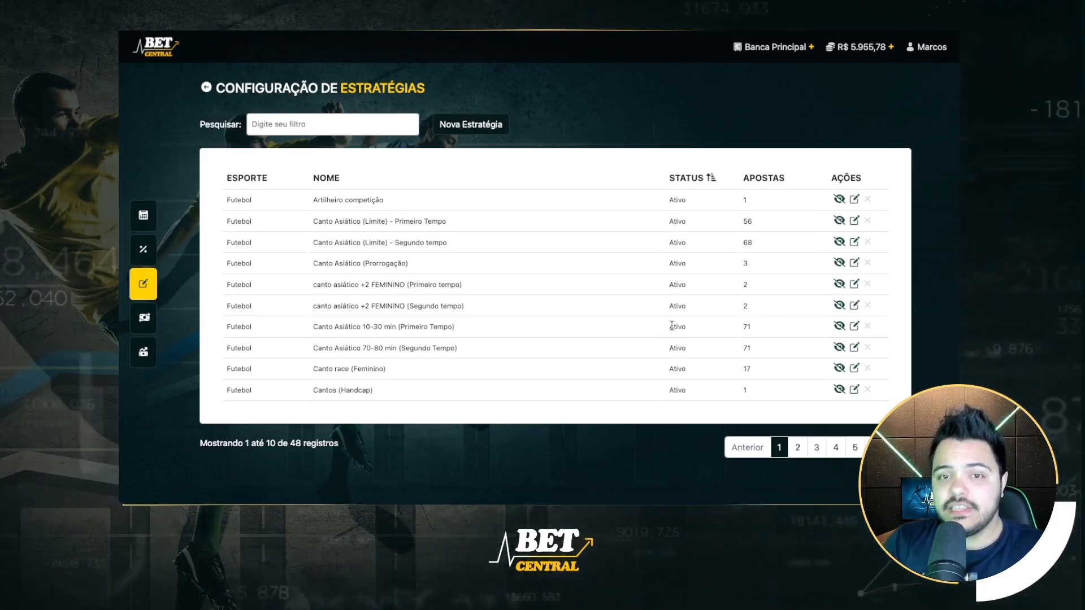
click(803, 454)
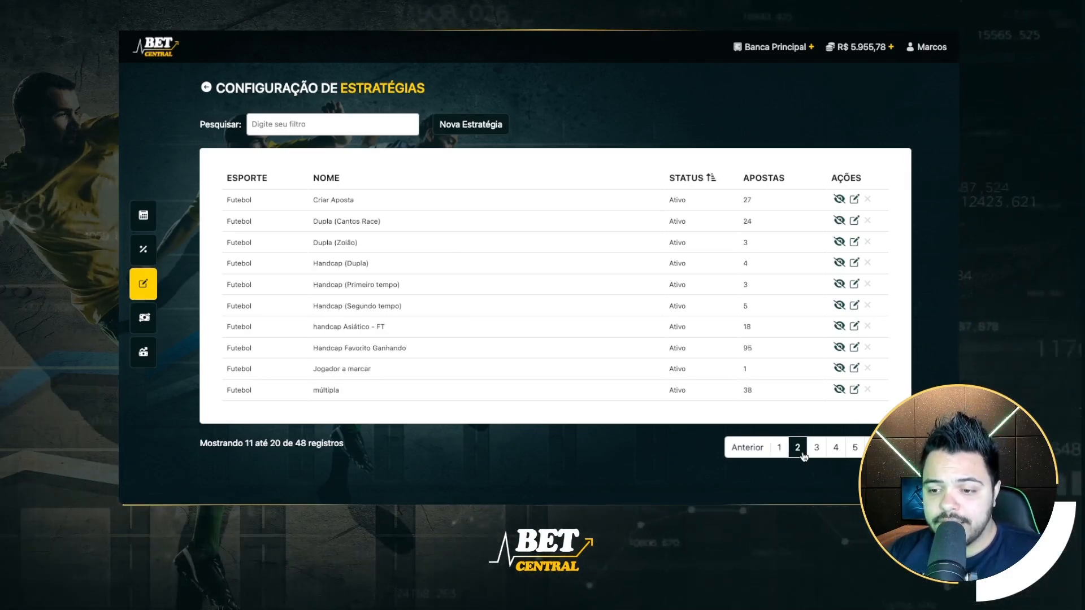
click(820, 455)
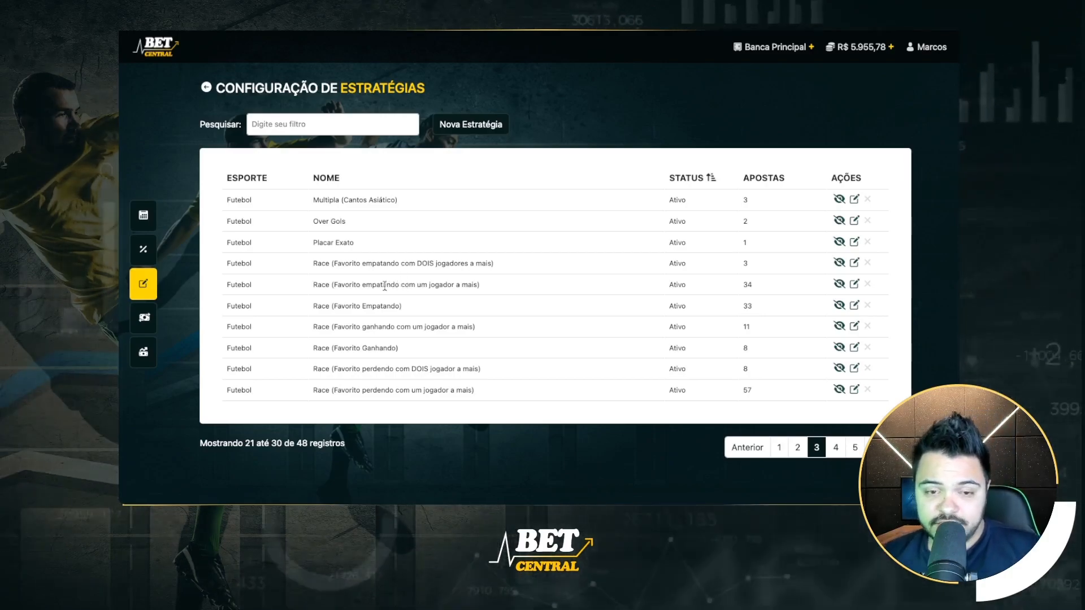
drag(325, 286, 417, 286)
click(446, 289)
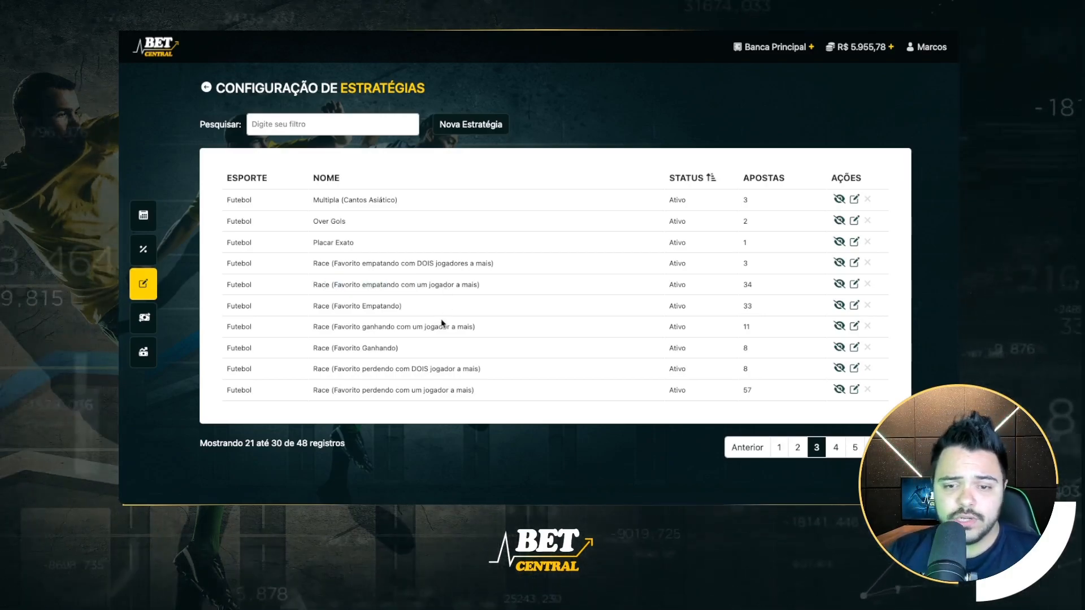
click(779, 447)
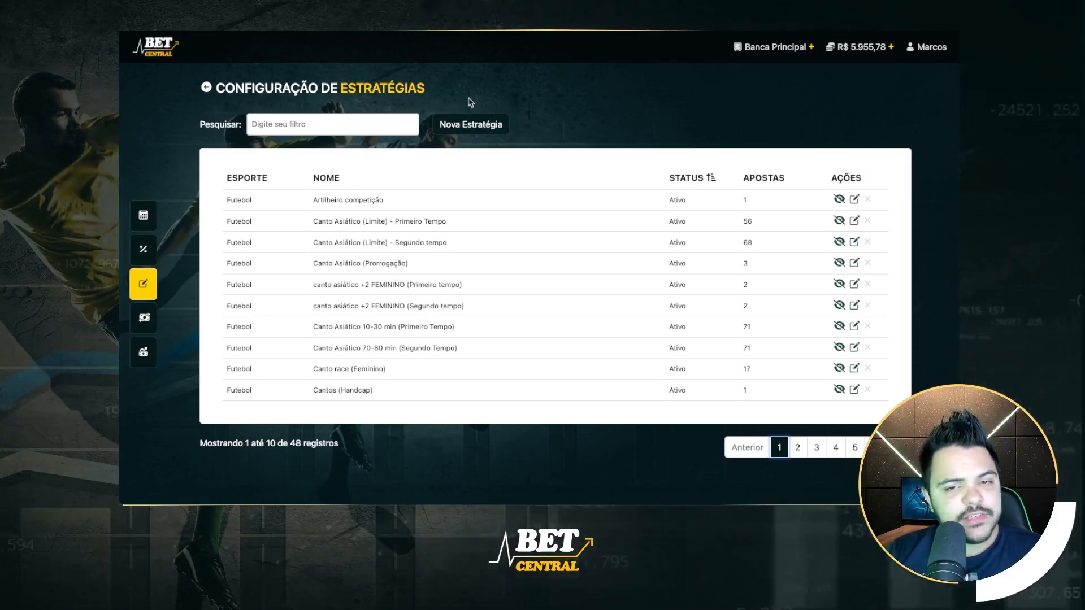
click(460, 126)
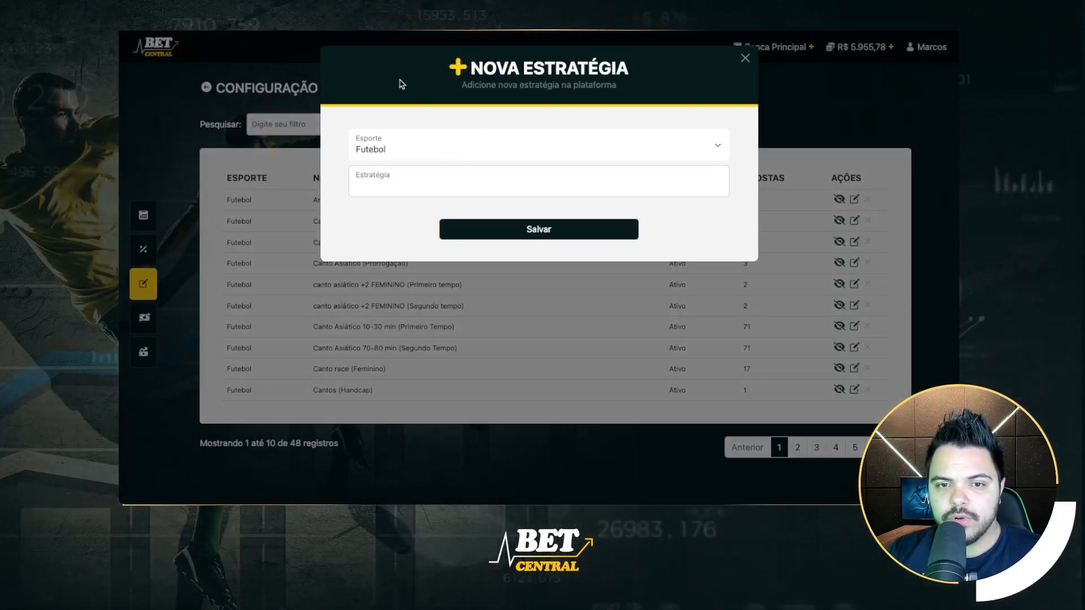
click(745, 58)
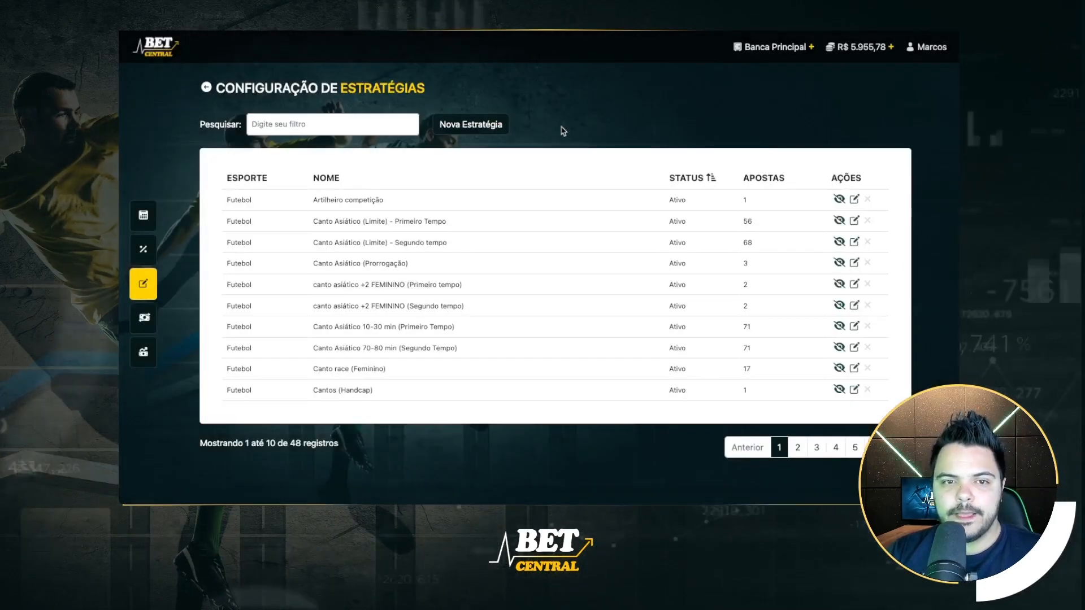
Add a new tipster named "Fulano A" in the Consultorias configuration and save it.
click(206, 87)
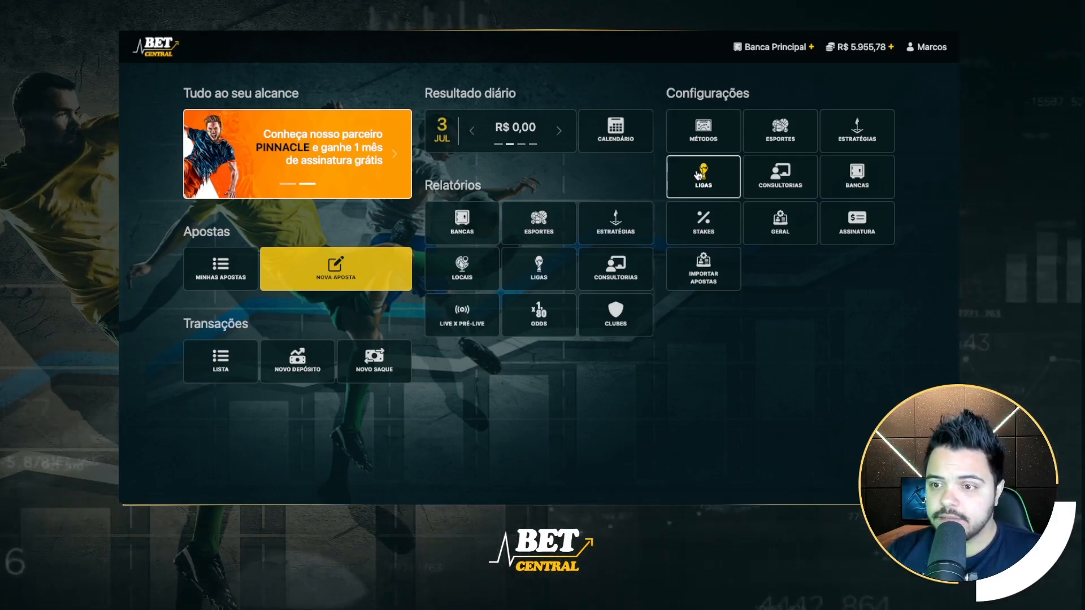
click(781, 188)
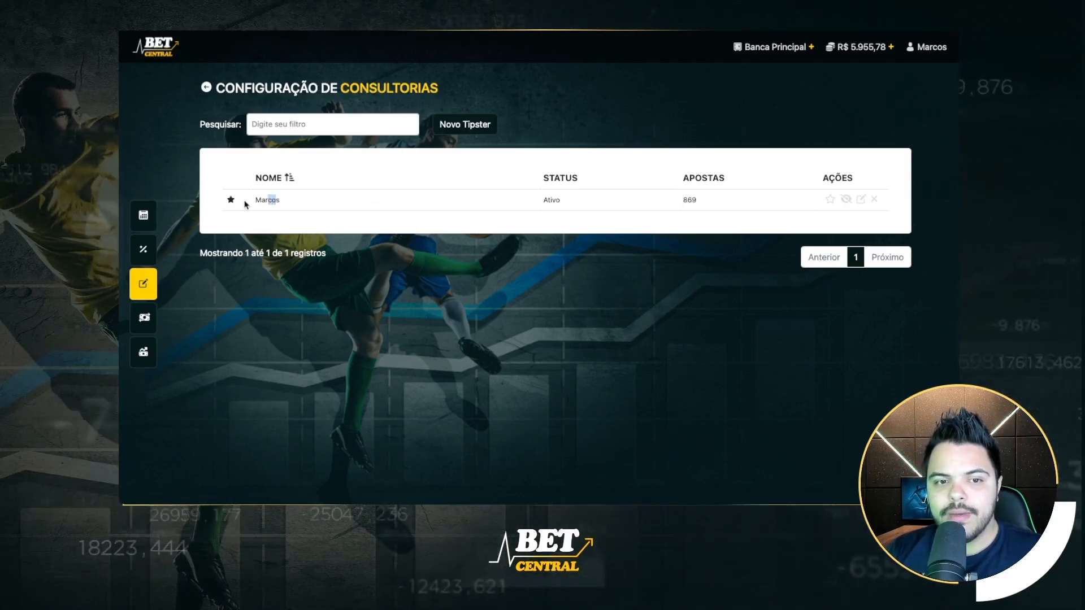
click(288, 201)
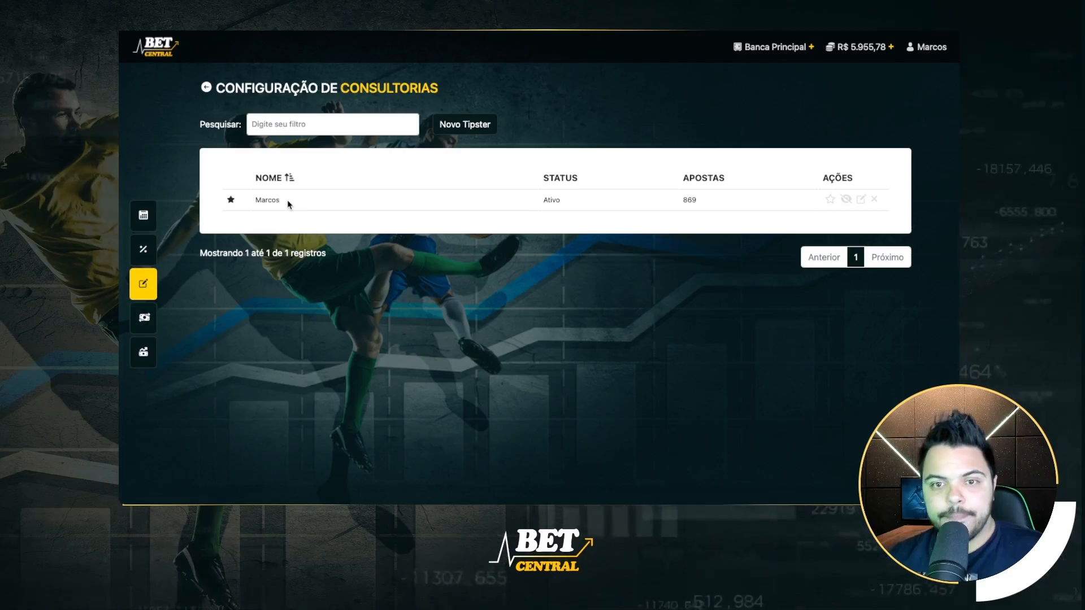
click(477, 130)
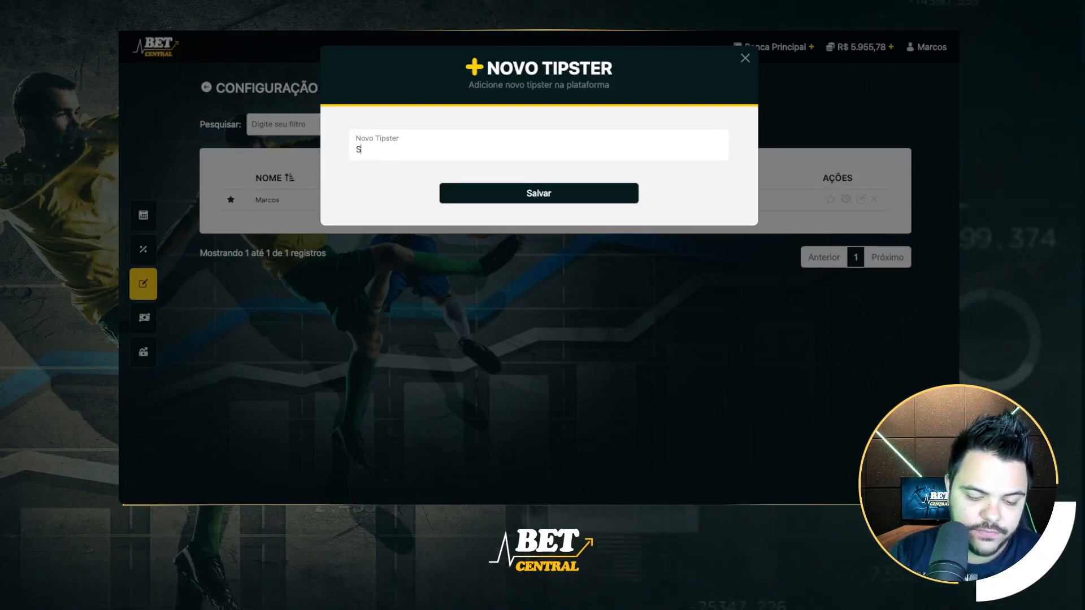
text(Fua)
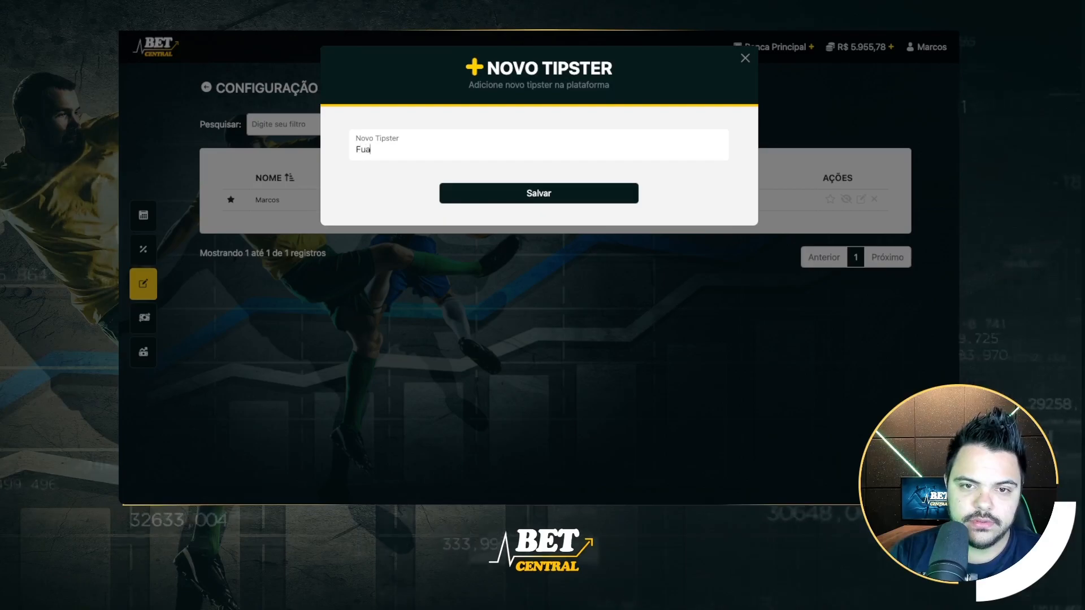
text(lno A)
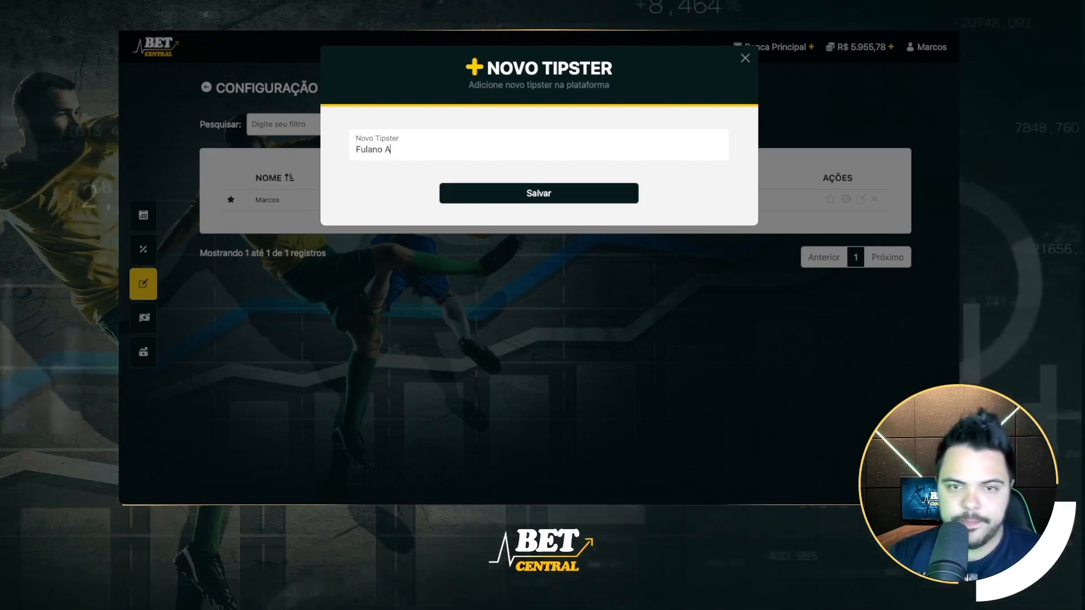
click(560, 198)
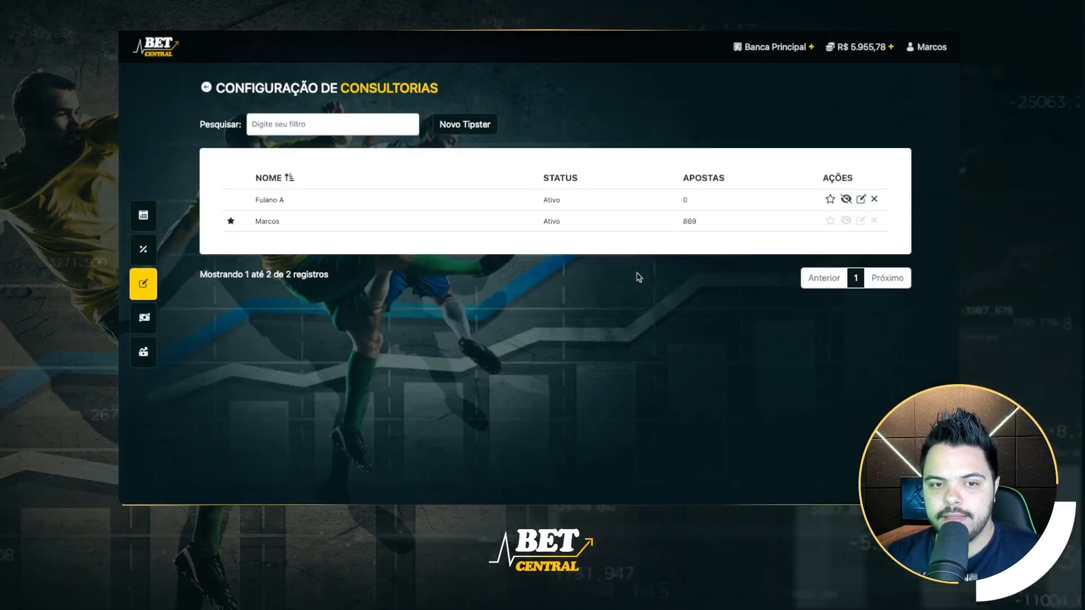
Add another tipster named "Fulano B" to the Consultorias list and save it.
click(463, 123)
text(Fulano B)
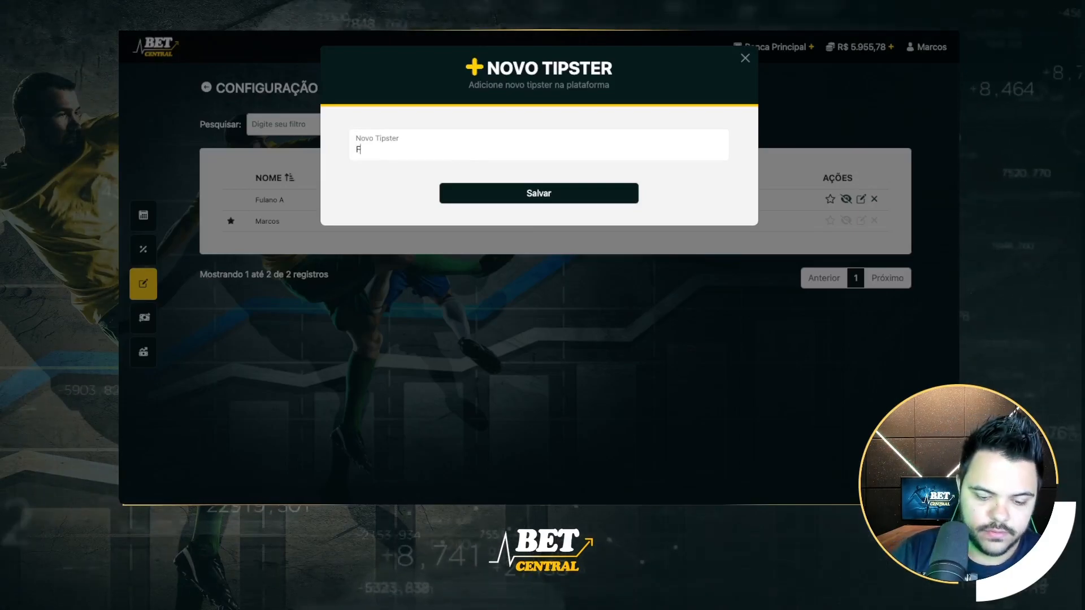
click(529, 194)
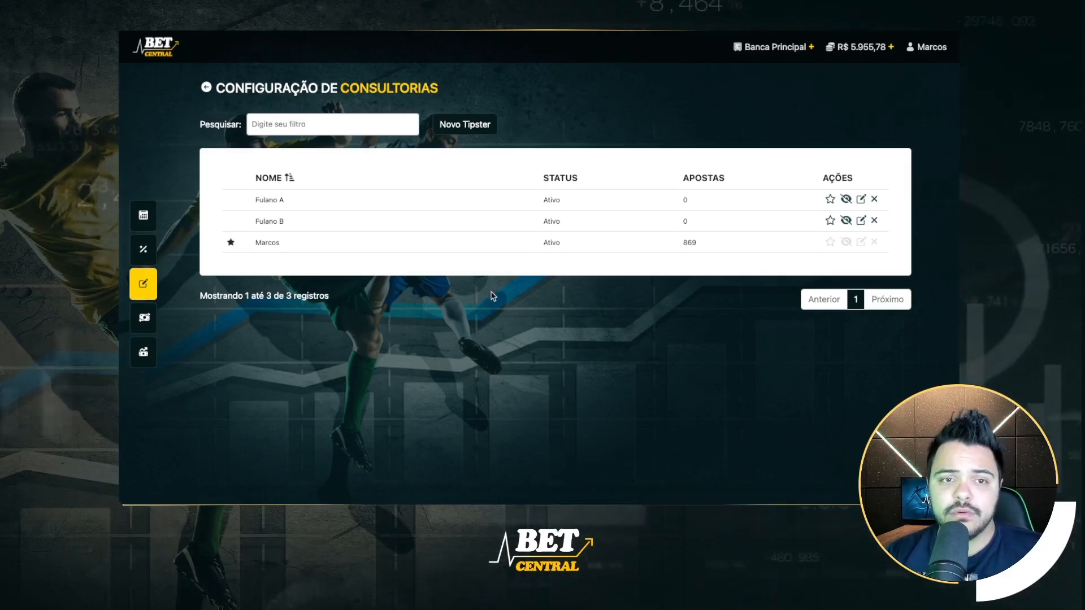
Start a new bankroll in the Bancas configuration, named "Pinnacle" with initial date 01/06/2023.
click(212, 93)
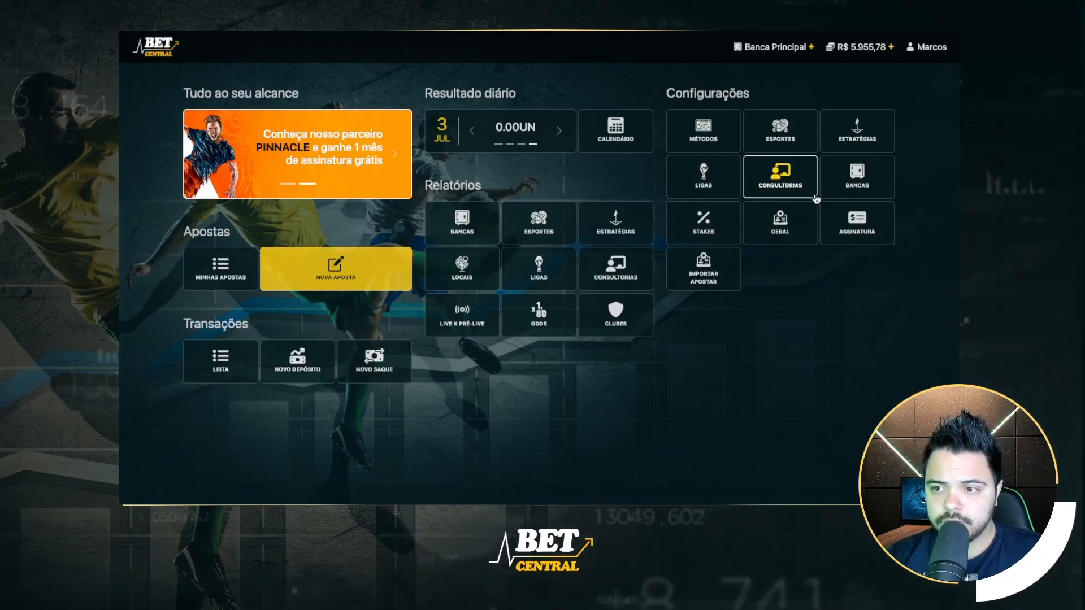
click(846, 187)
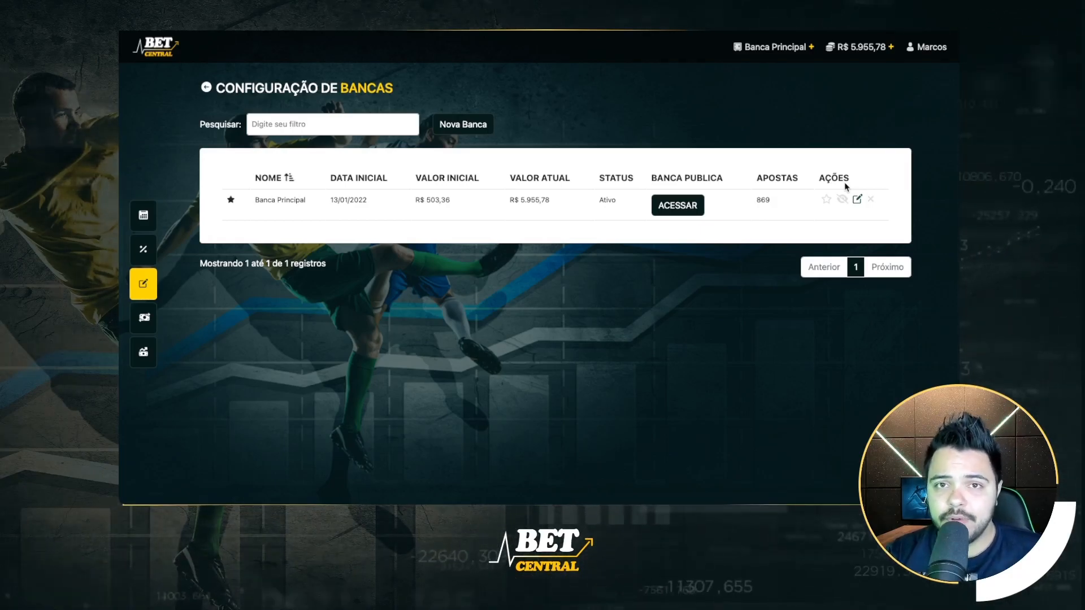
click(467, 128)
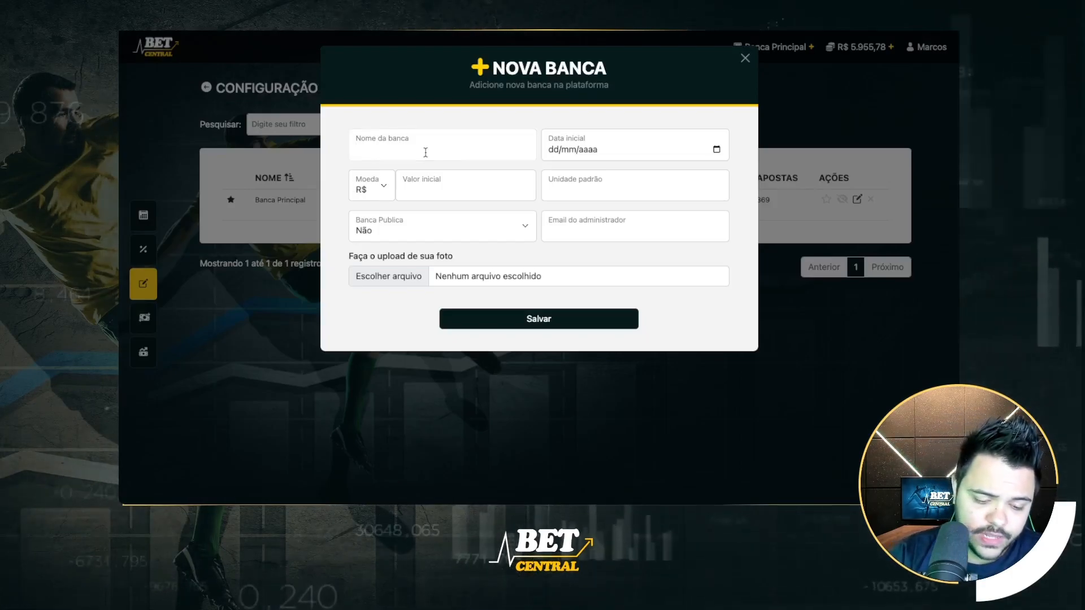
text(Pinnacle)
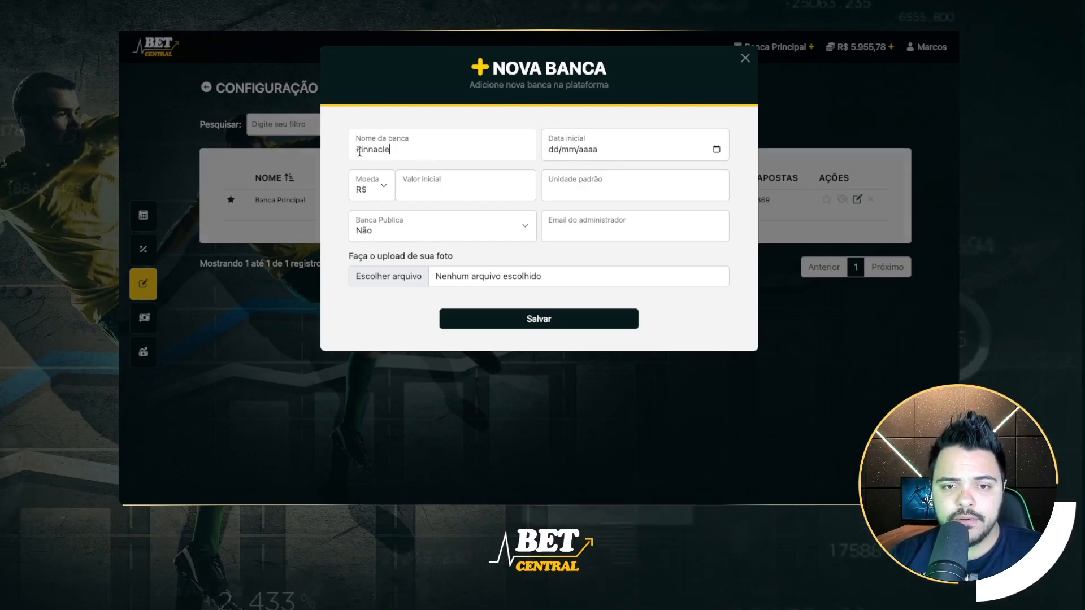
click(716, 151)
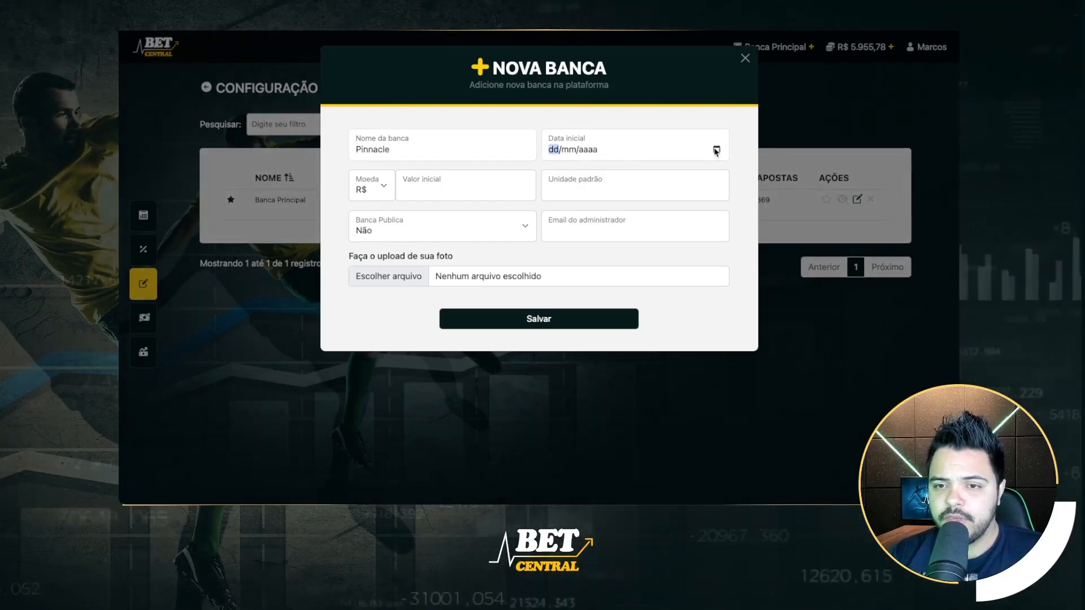
click(635, 178)
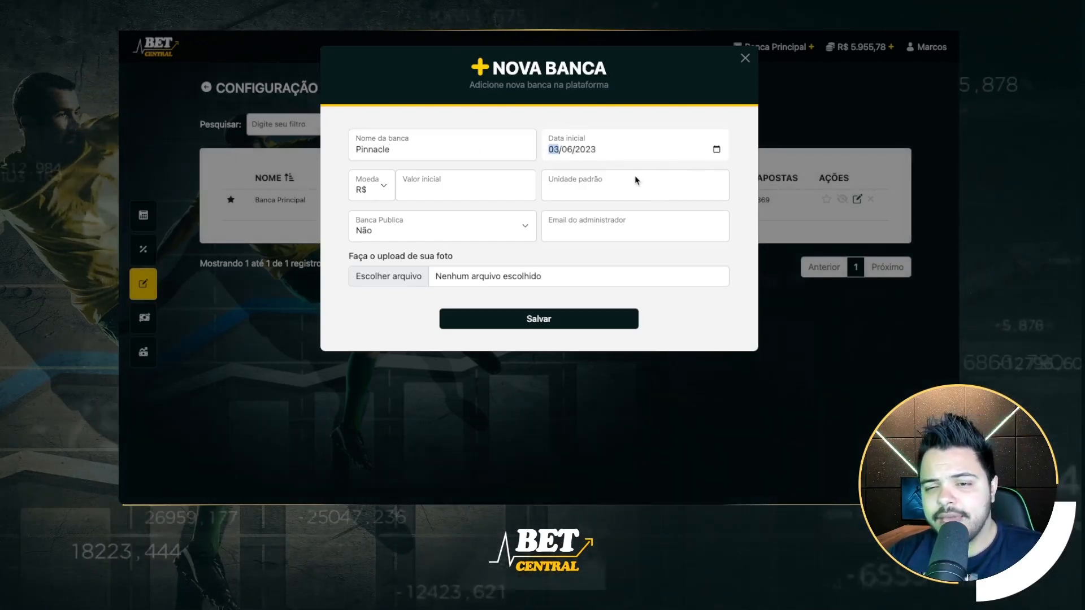
click(617, 213)
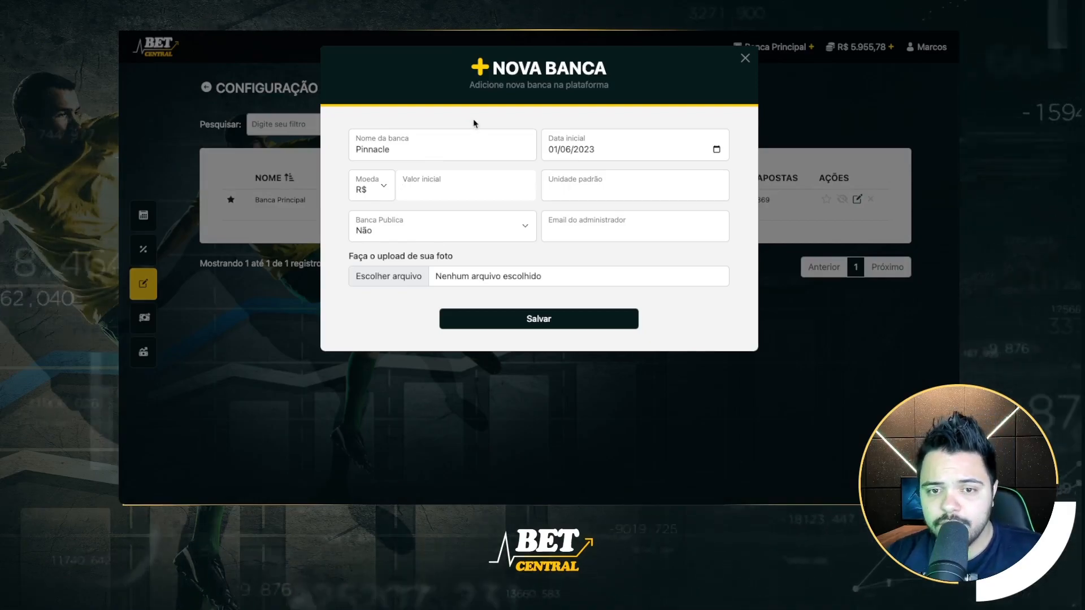
Set the Pinnacle bankroll's initial value to R$ 100,00 and its standard unit to 1,00, and save it.
text(100)
key(Tab)
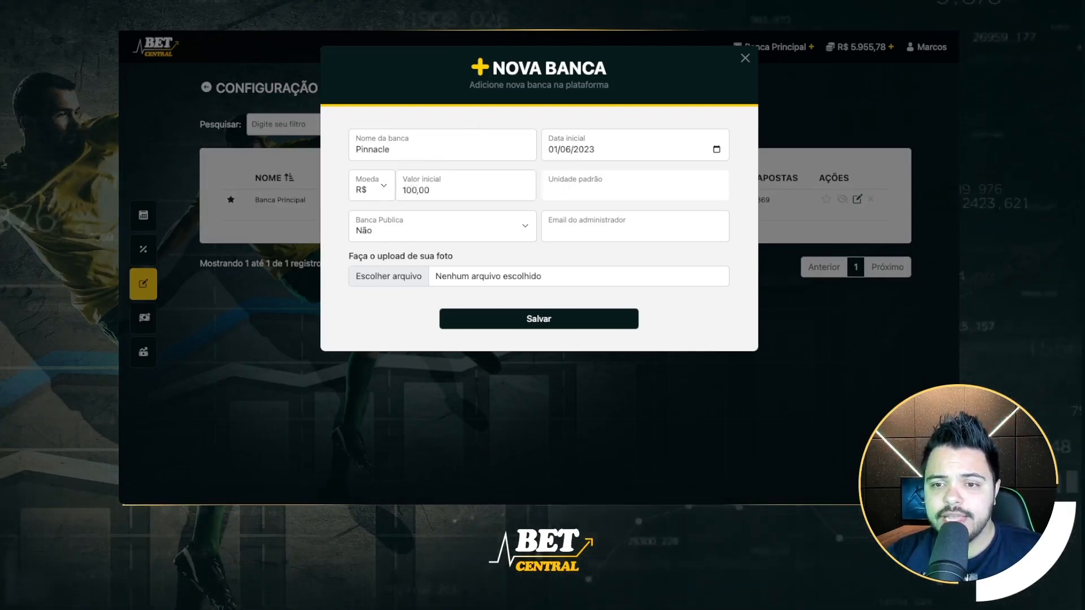
text(1)
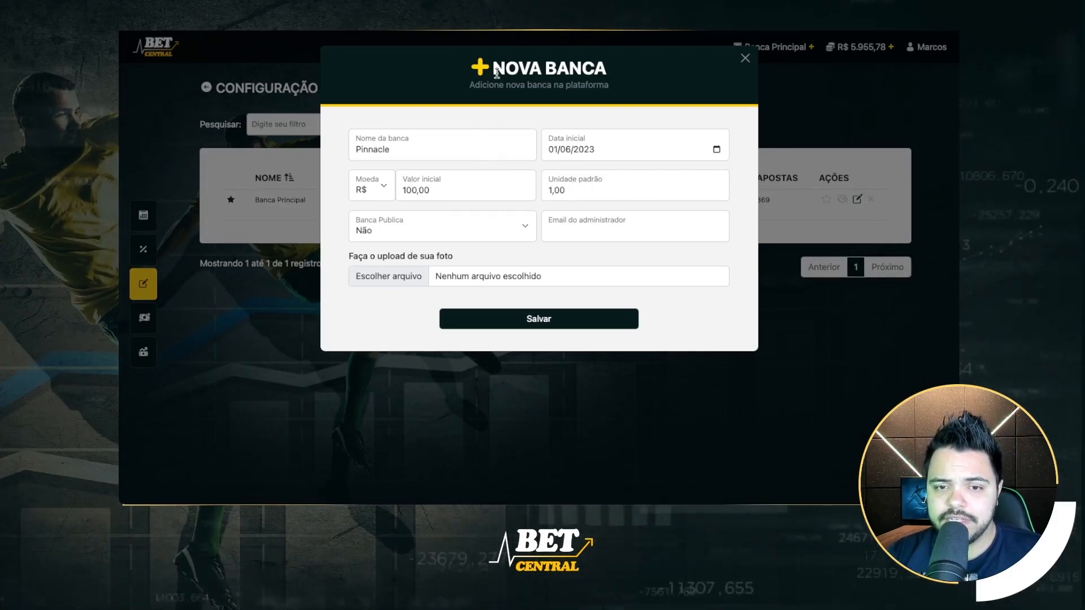
click(545, 319)
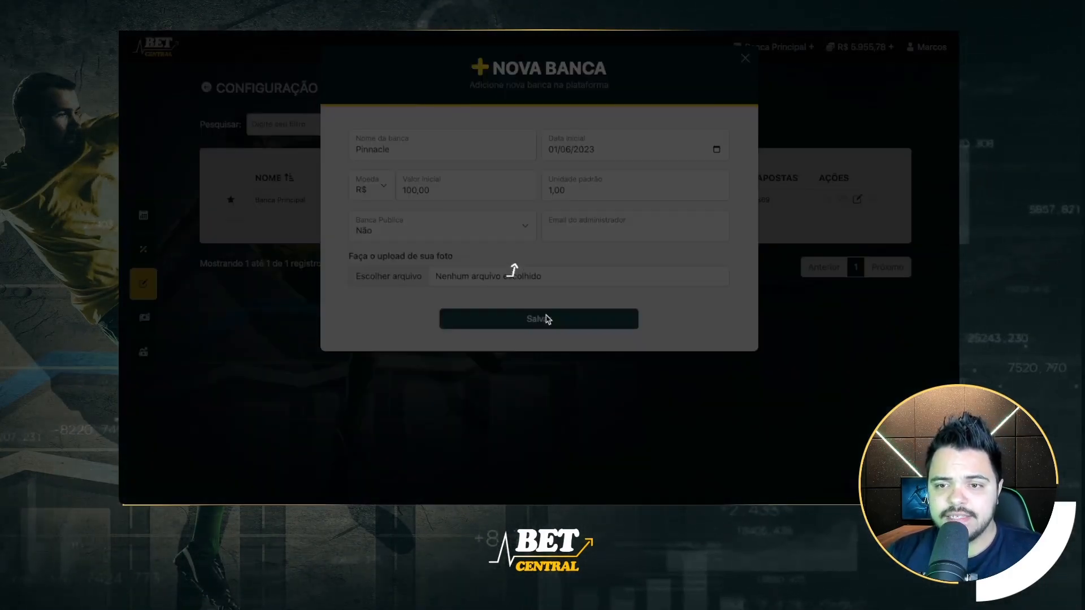
In the Stakes configuration, rename the Principal stake to "Métodos validados", set its value to 1 and save it.
click(625, 254)
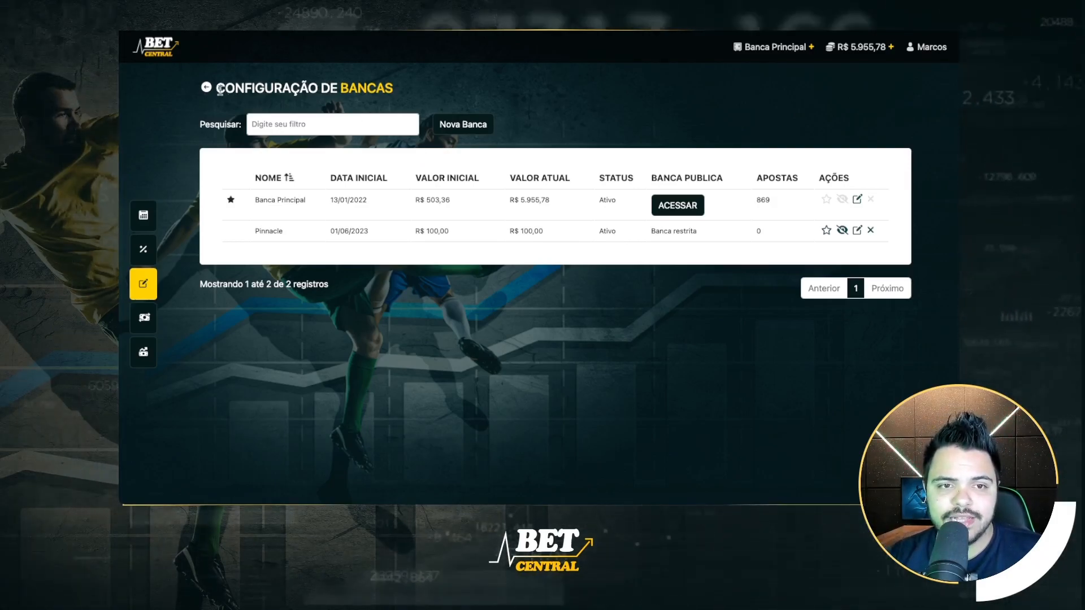
click(206, 87)
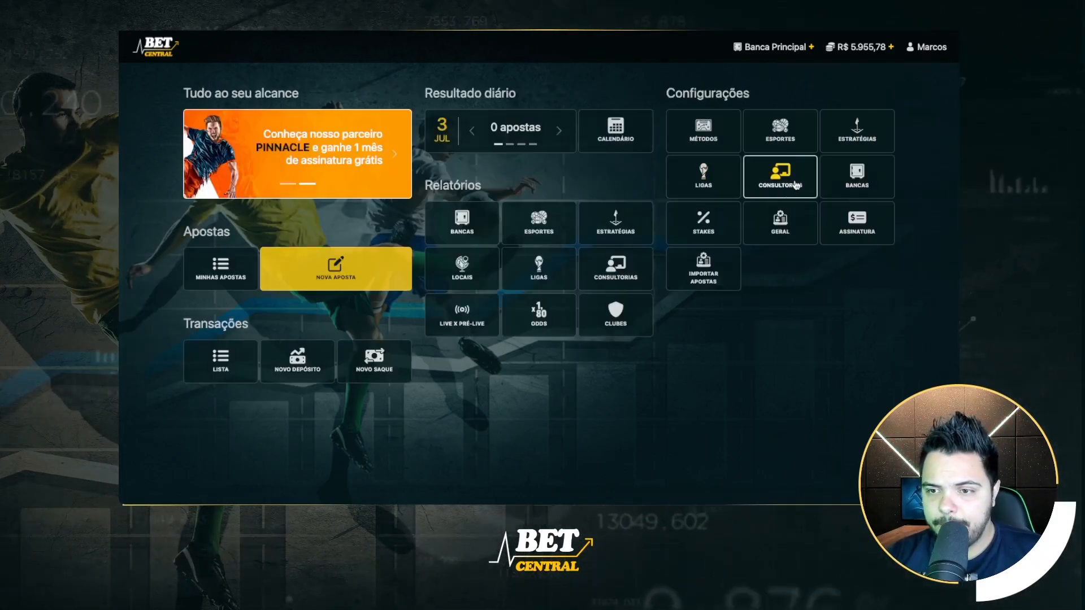
click(718, 223)
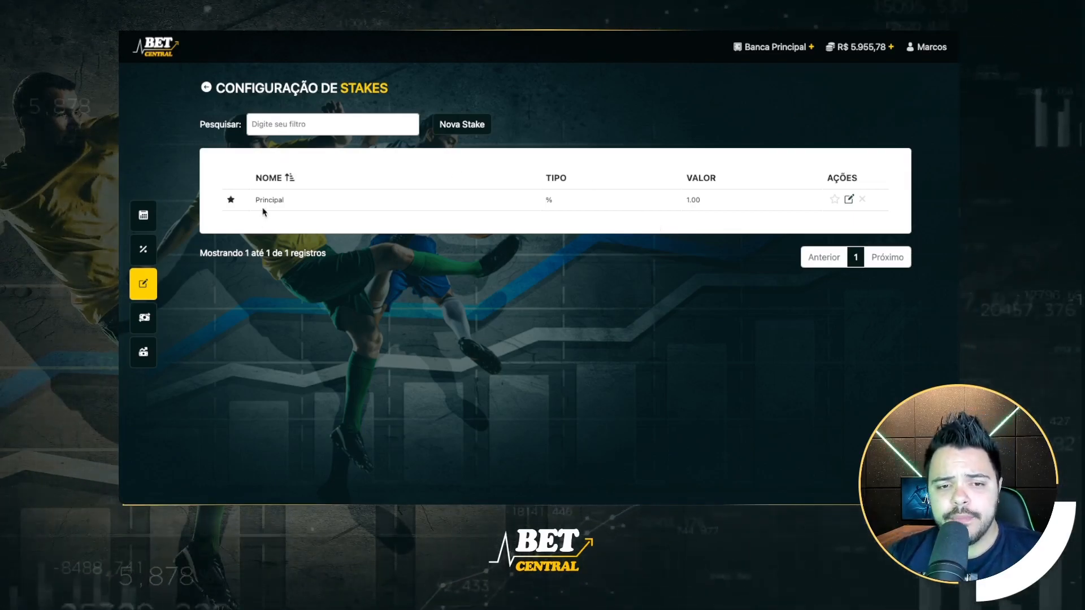
click(849, 199)
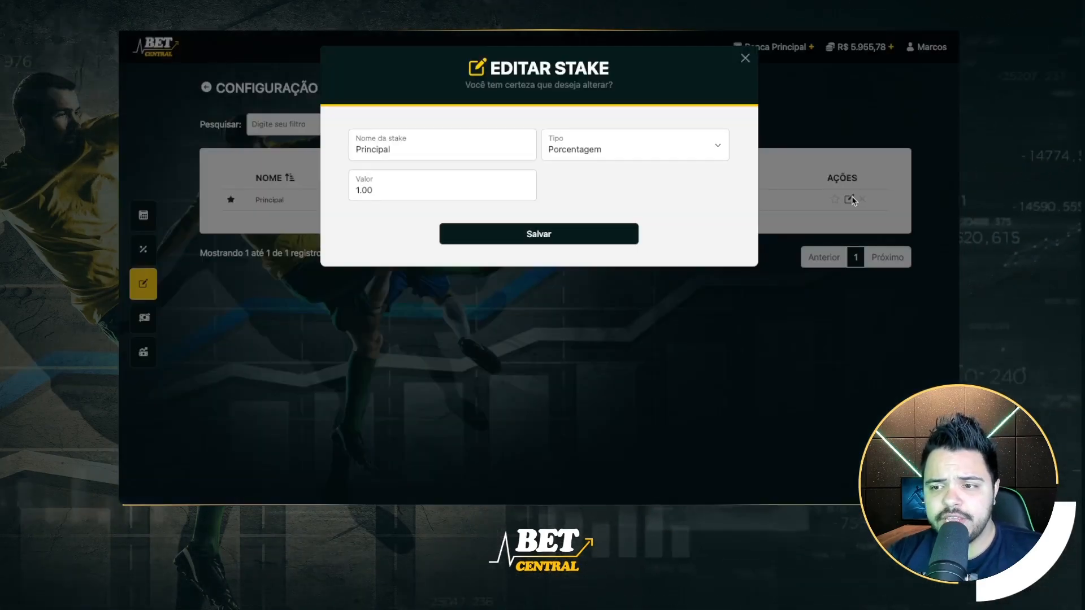
double_click(404, 149)
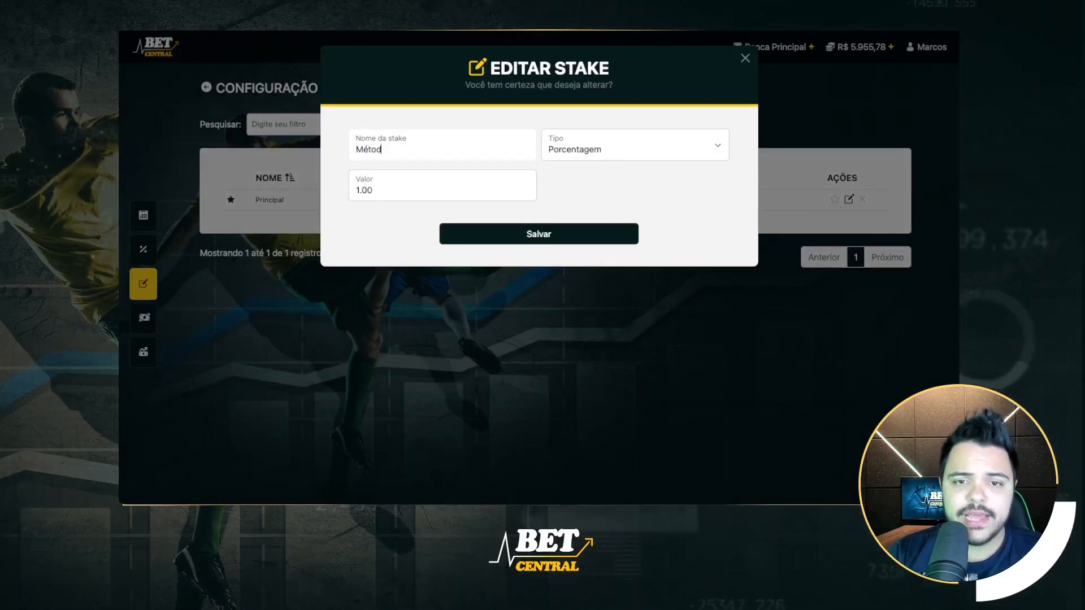
text(Métodos validados)
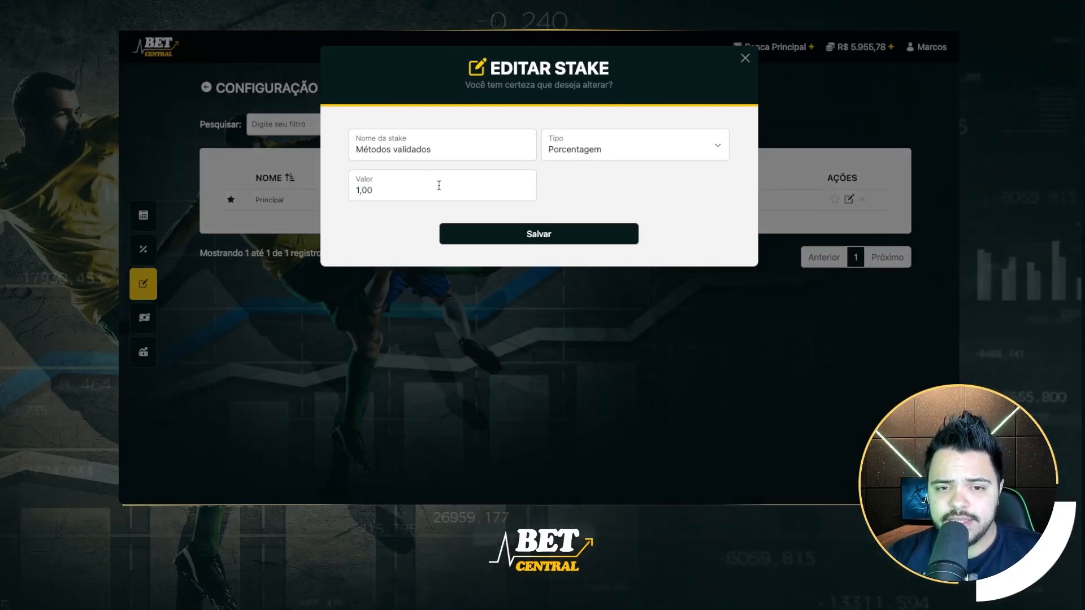
text(1)
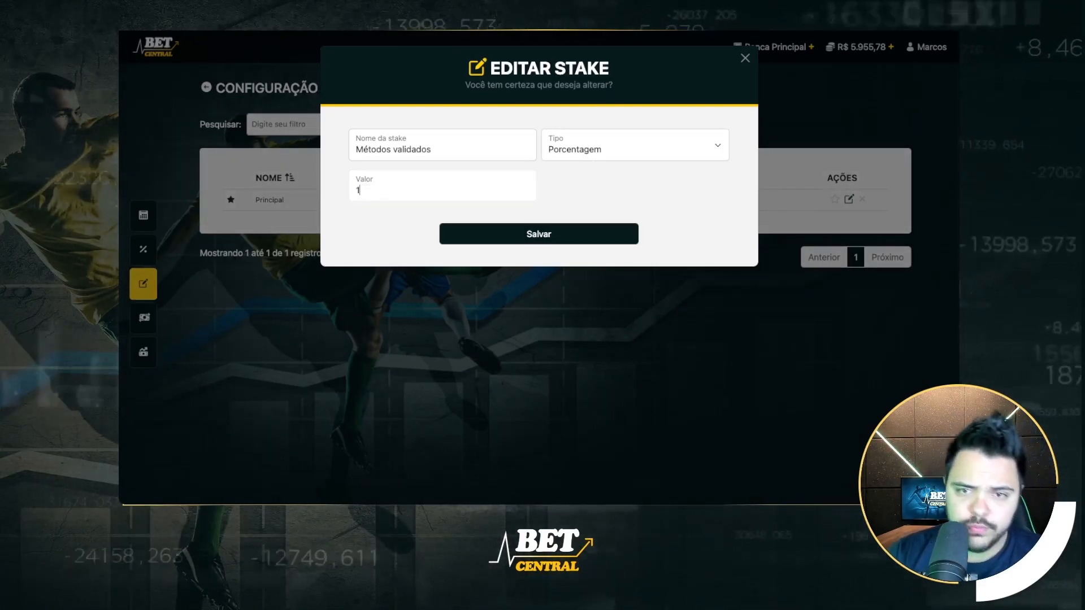
click(538, 235)
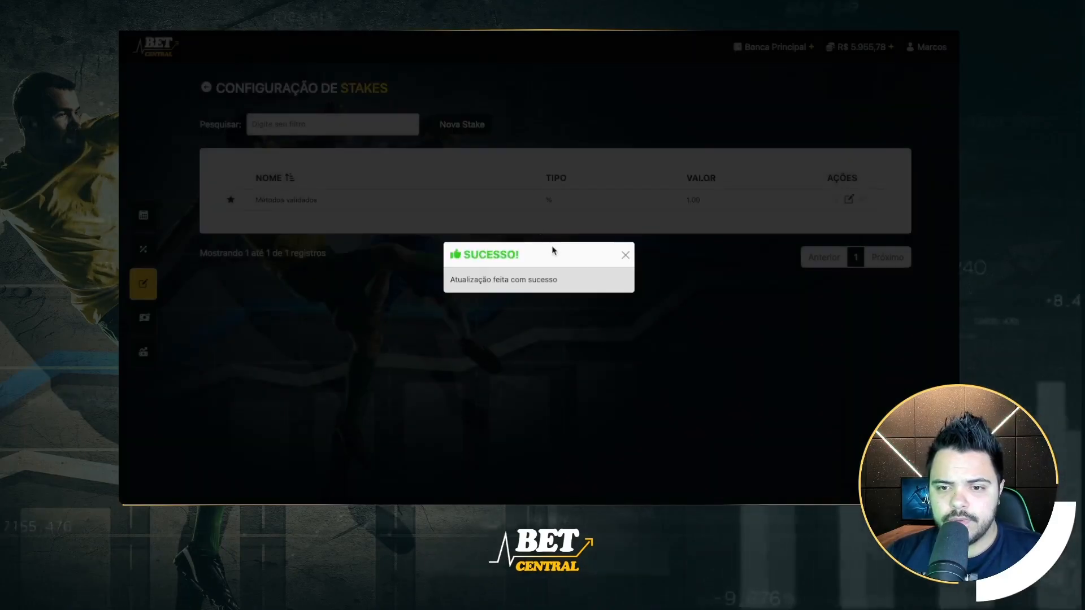
click(623, 258)
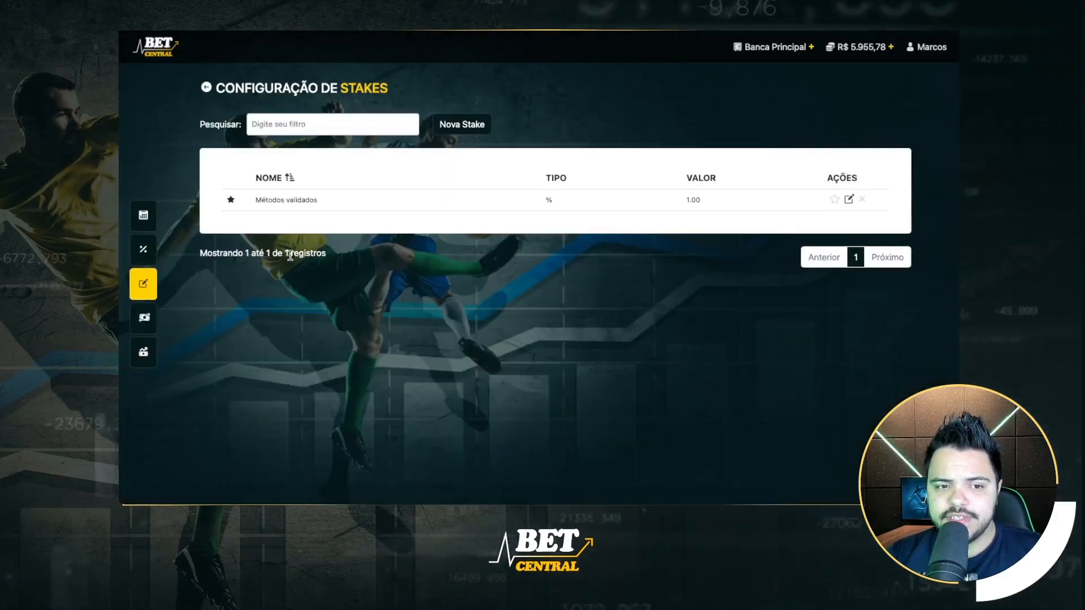
Check the monetary amount of the "Métodos validados" stake in the Minhas Stakes overview, then close it.
click(856, 50)
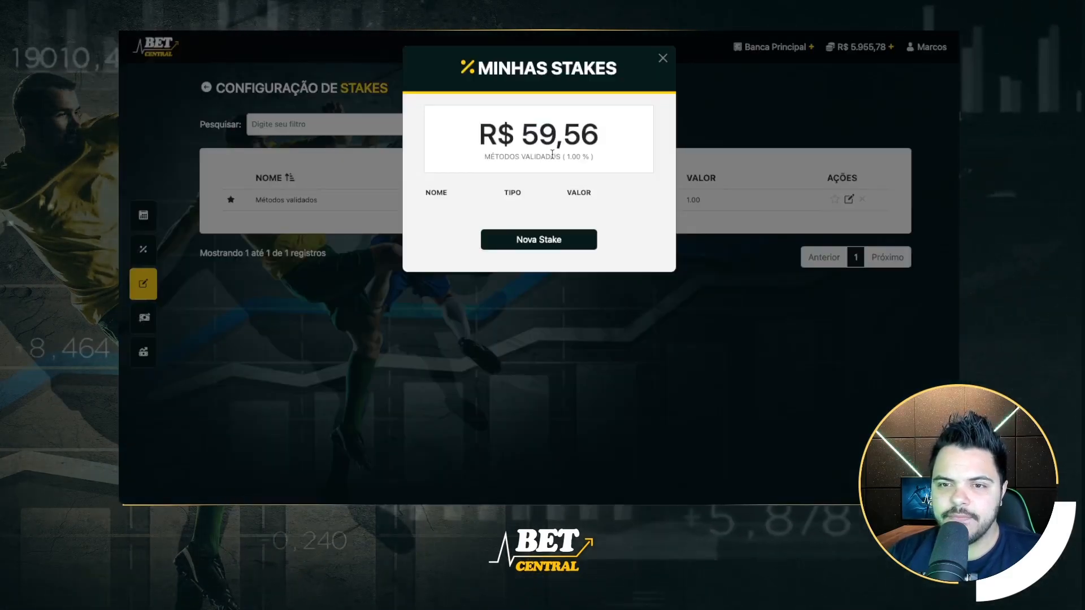
drag(479, 133, 602, 137)
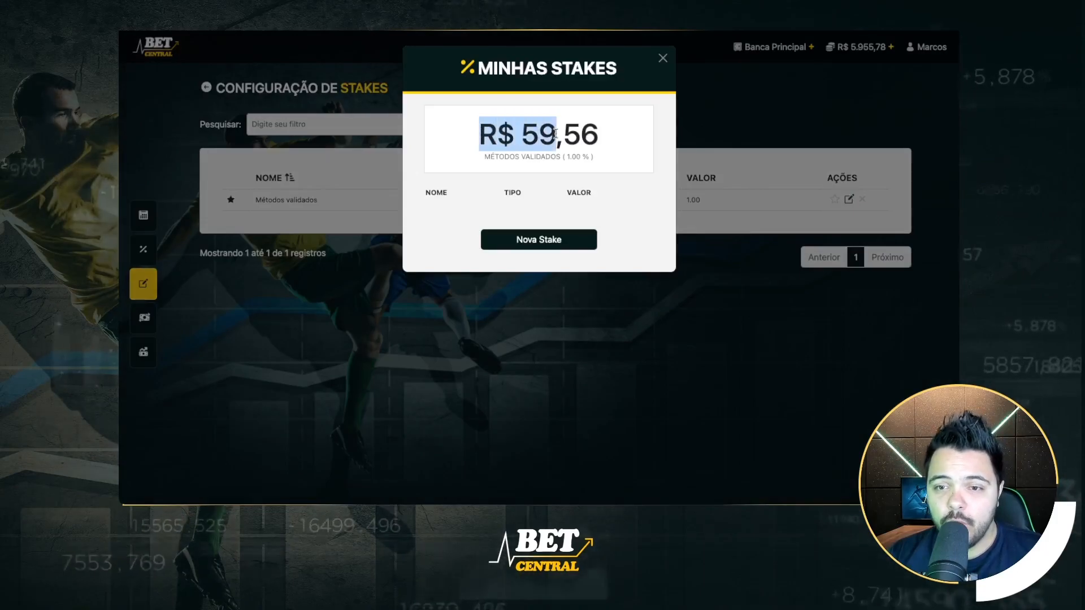
click(594, 156)
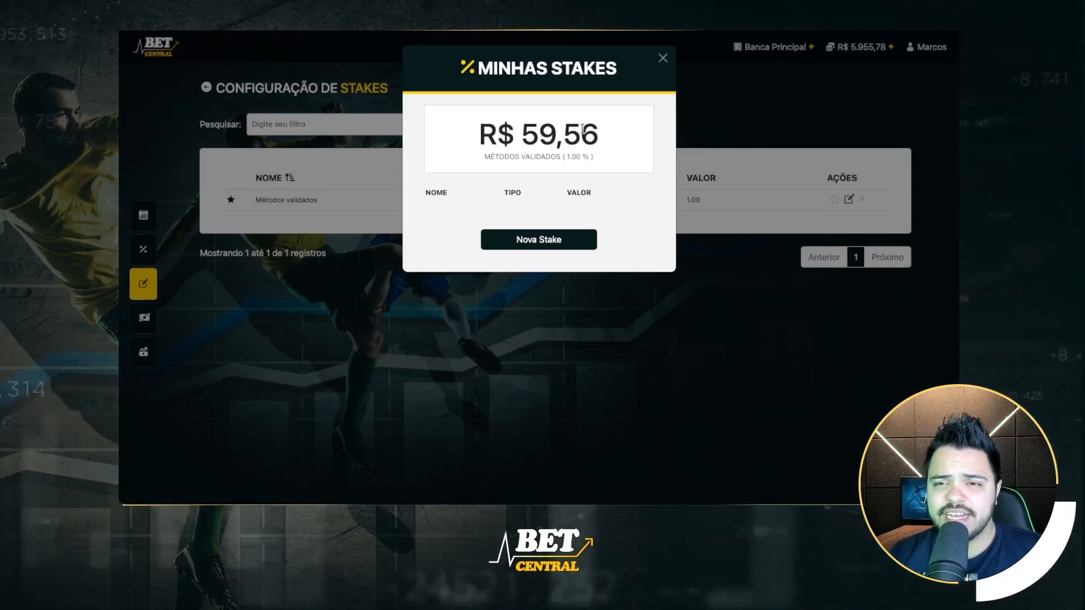
click(661, 59)
Add a new stake named "Teste" with type Unidade and value 200, and save it.
click(456, 123)
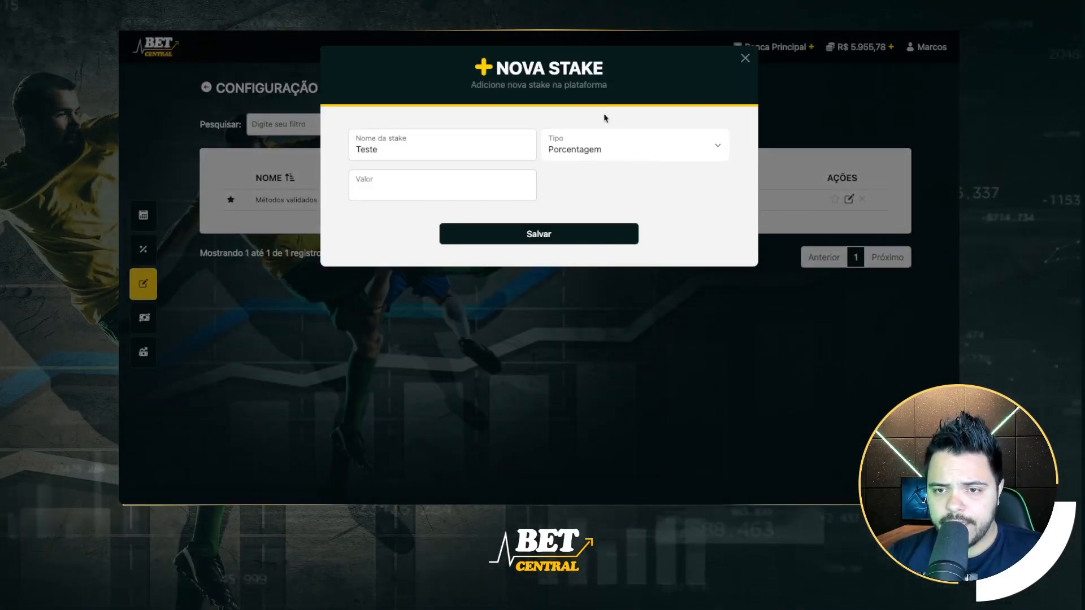
click(633, 194)
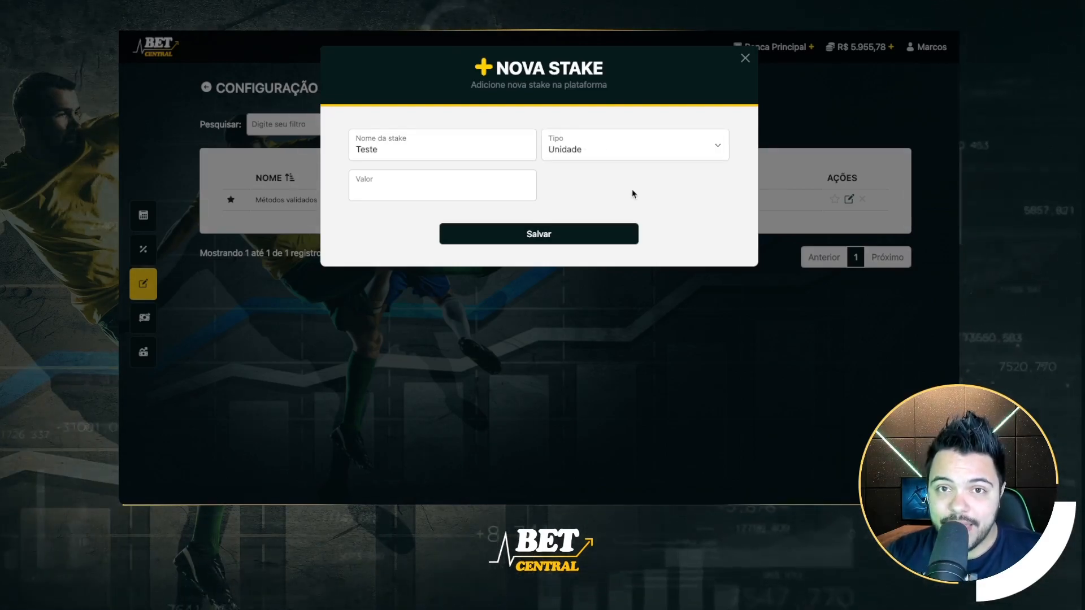
click(493, 177)
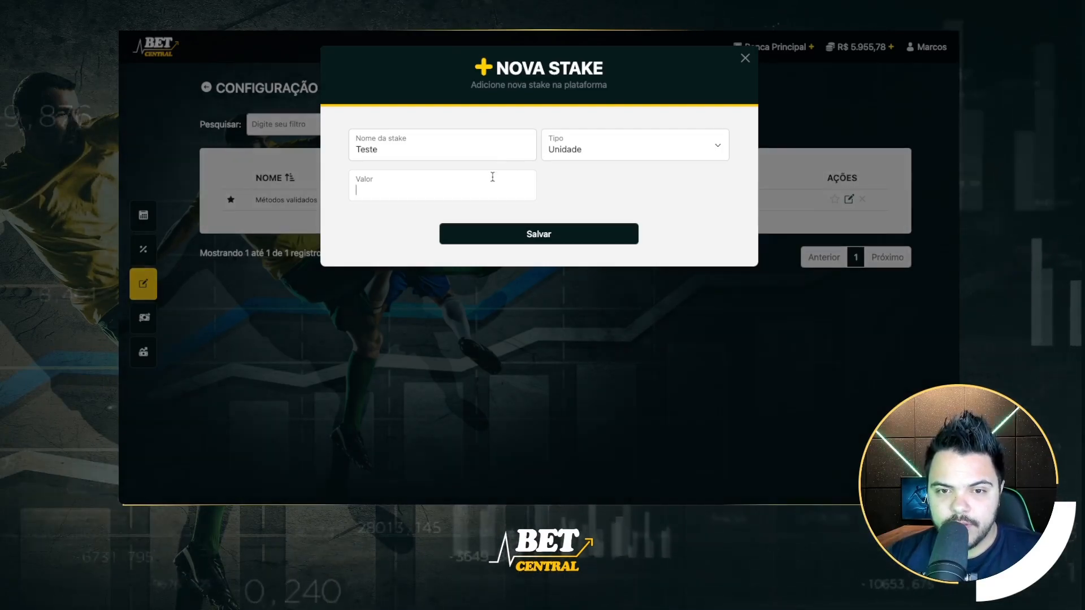
text(200)
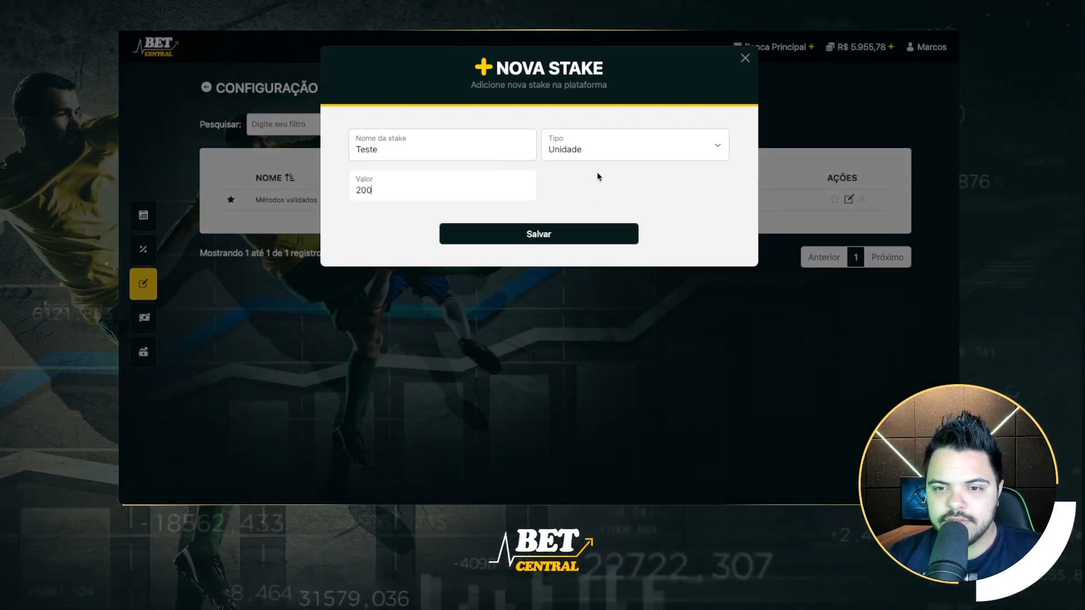
click(571, 233)
click(626, 257)
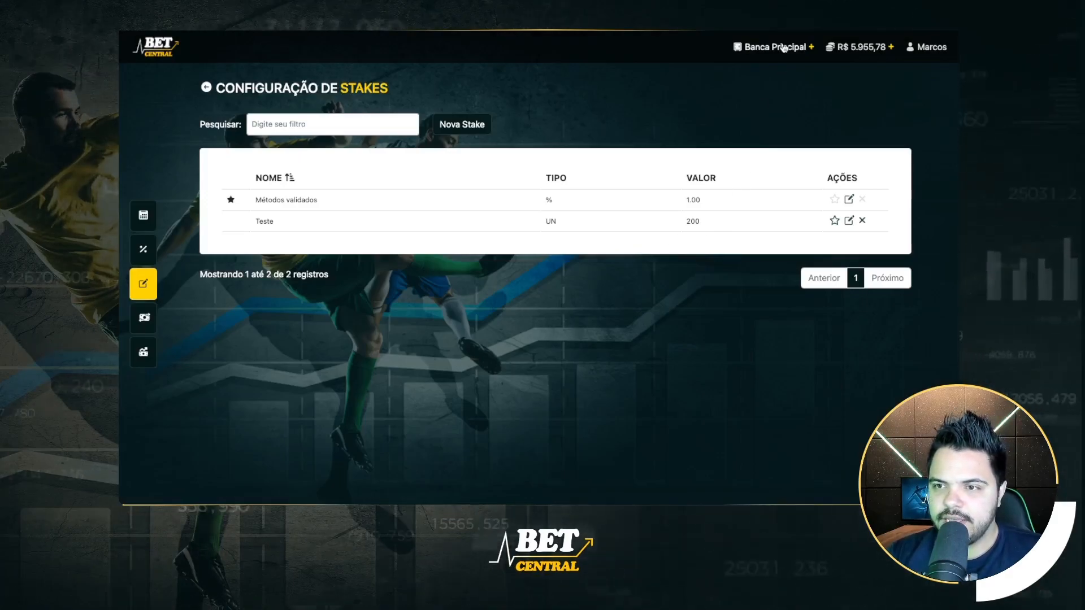
Compare the monetary amounts of the "Métodos validados" and "Teste" stakes in the Minhas Stakes overview and close it.
click(861, 47)
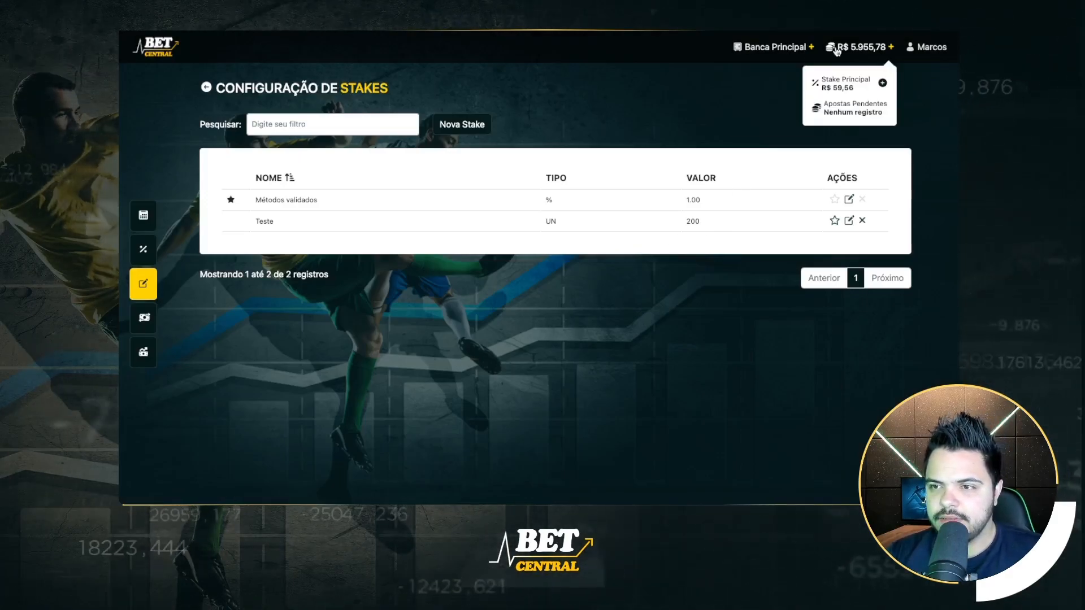
click(837, 88)
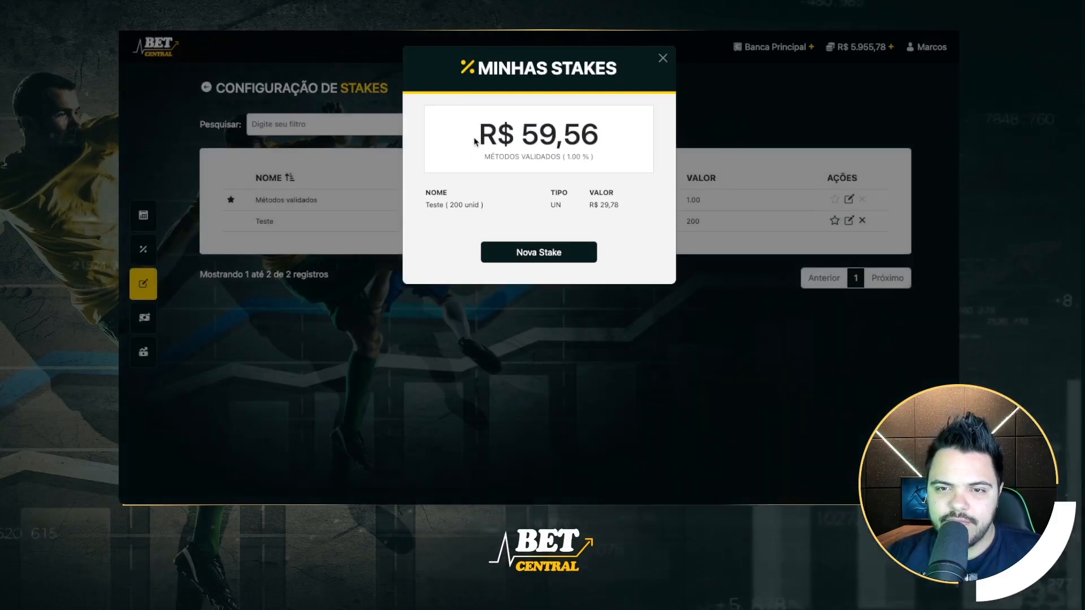
drag(478, 141, 587, 149)
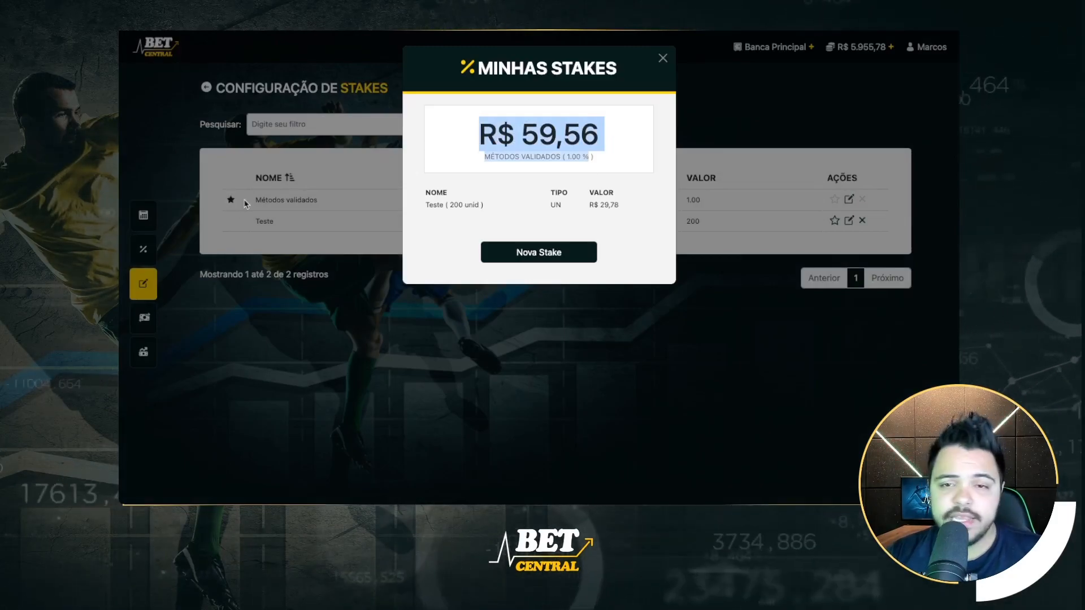
click(519, 134)
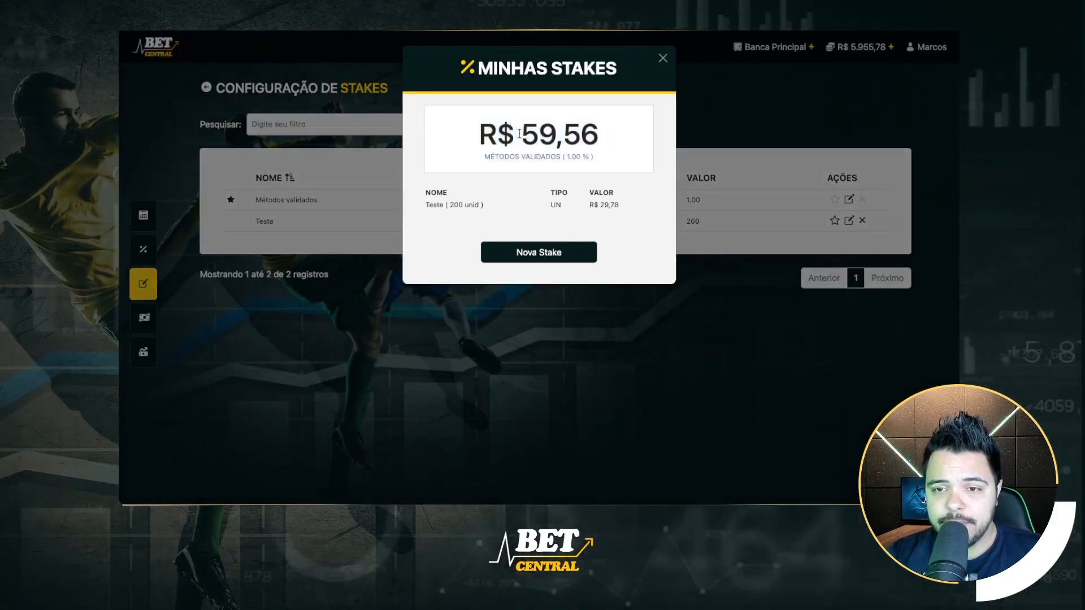
drag(480, 135, 601, 138)
click(609, 155)
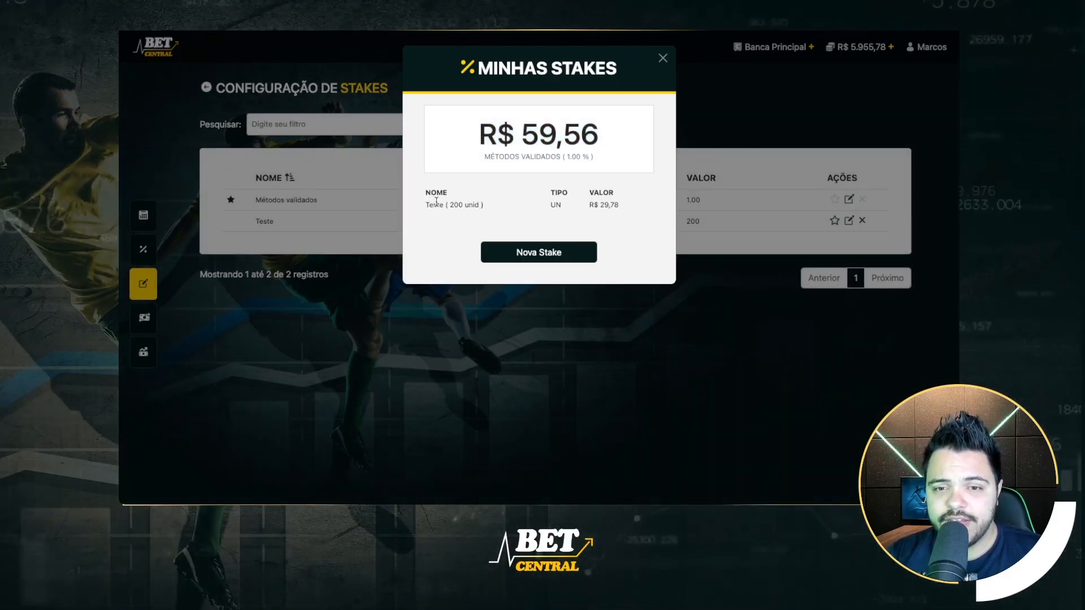
drag(437, 204, 461, 205)
click(475, 205)
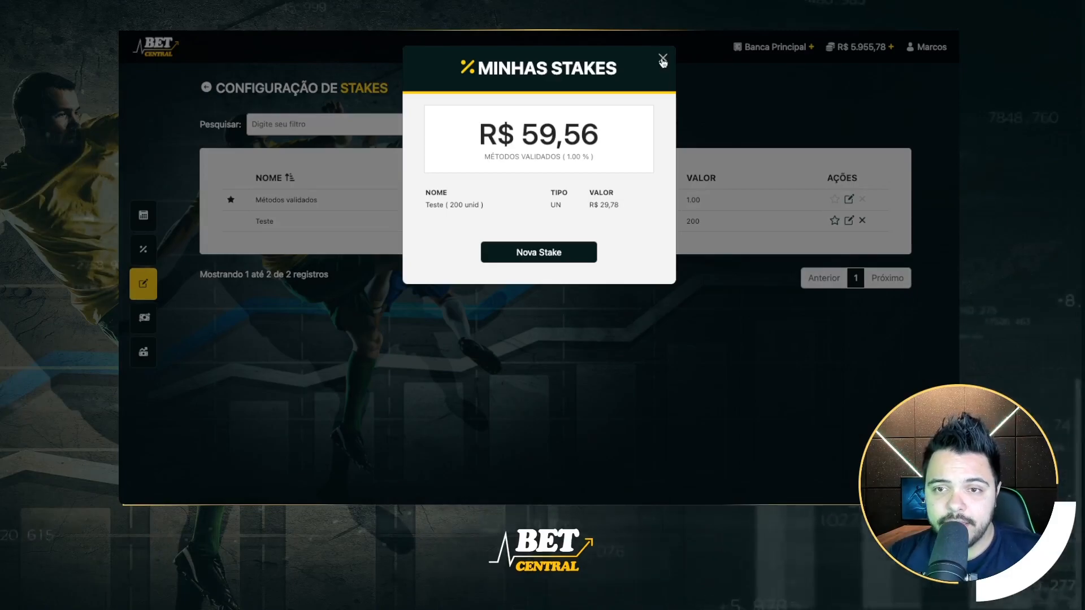
click(663, 59)
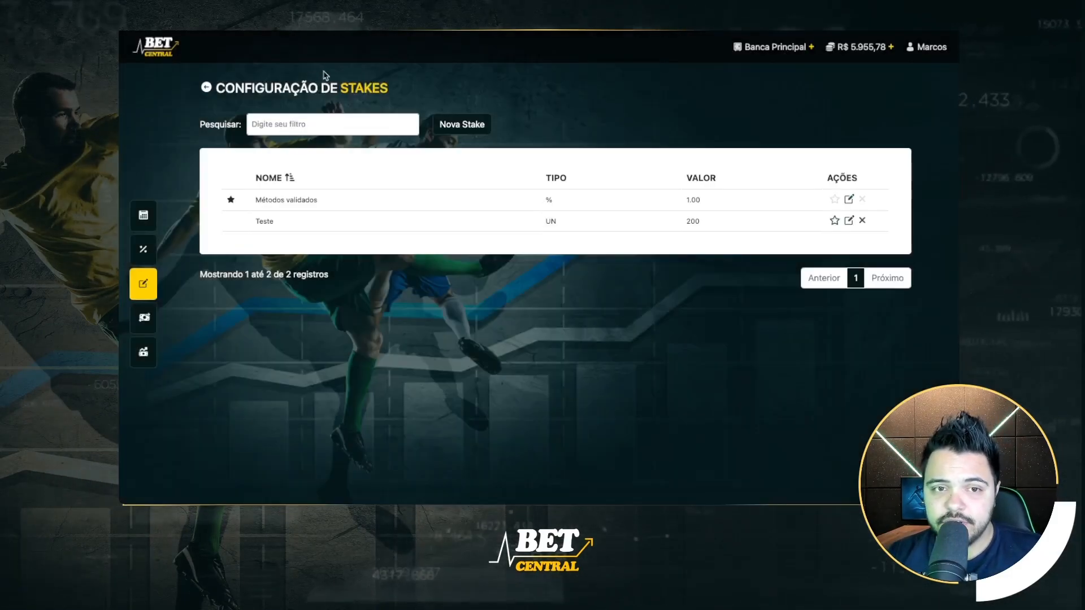
Leave the Stakes configuration and open the general account settings.
click(206, 87)
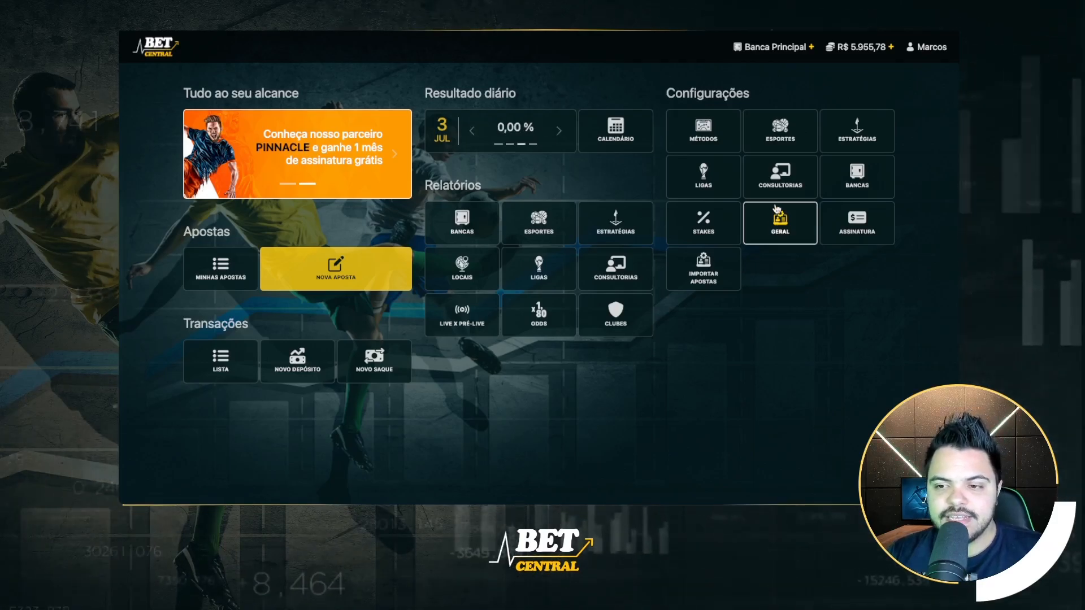
click(780, 241)
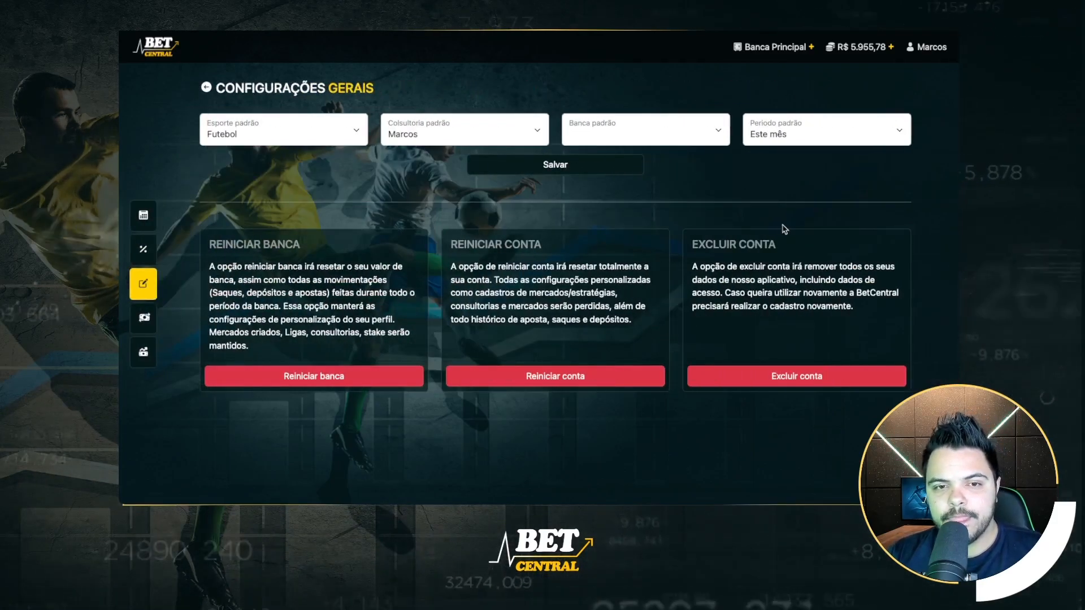